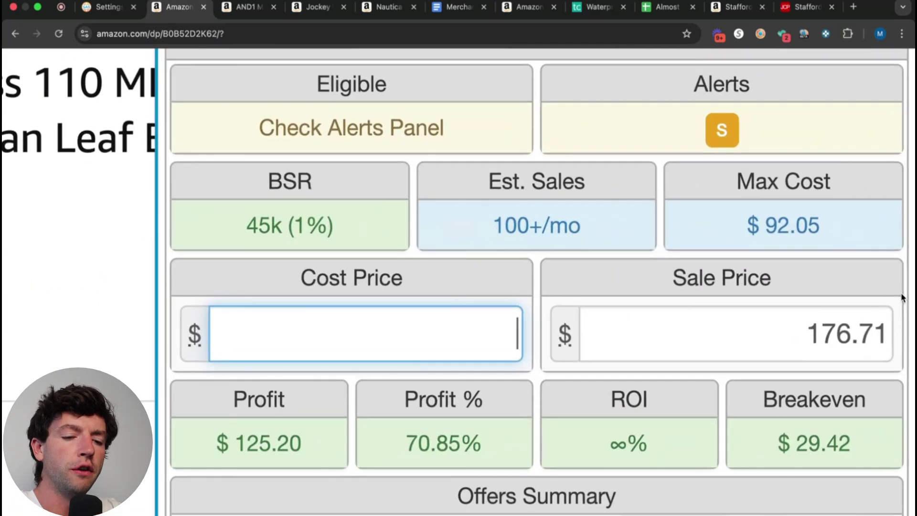
Step: Set the RYOBI leaf blower's cost price to 90 and check the resulting profit and ROI
type("90")
left_click(795, 271)
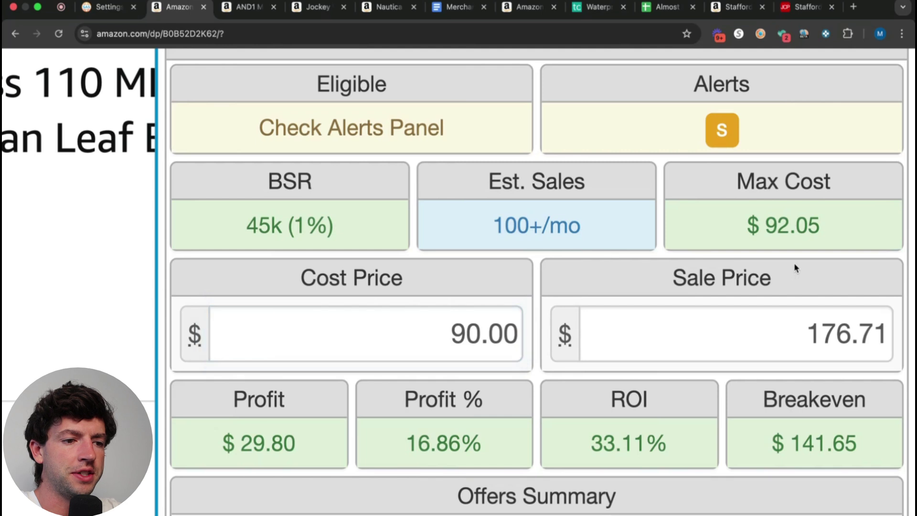
mouse_move(272, 444)
mouse_move(589, 444)
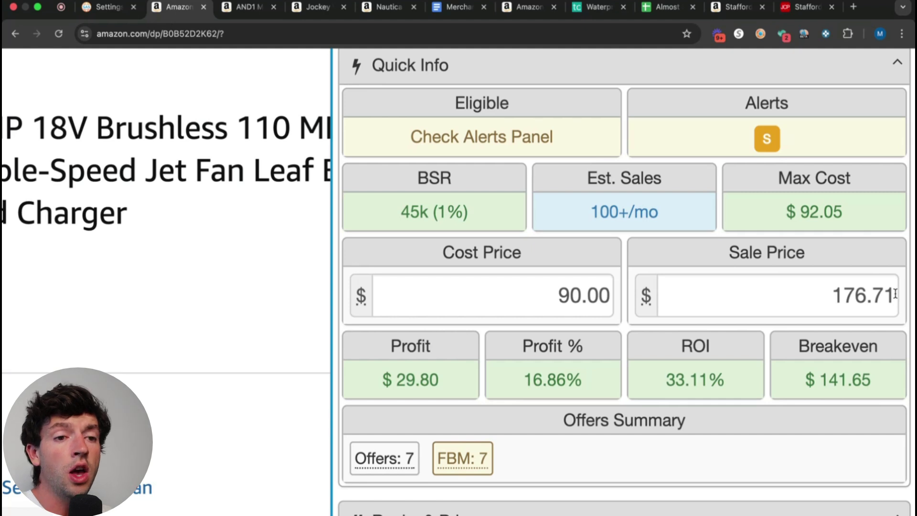
Step: Reduce the leaf blower's cost price by 10% and increase the result by 3%
left_click(609, 295)
left_click(609, 275)
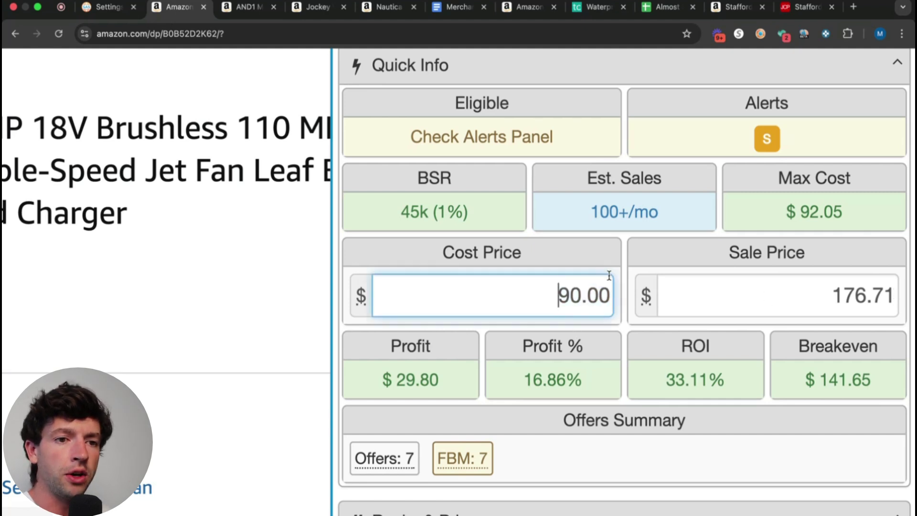
left_click(608, 297)
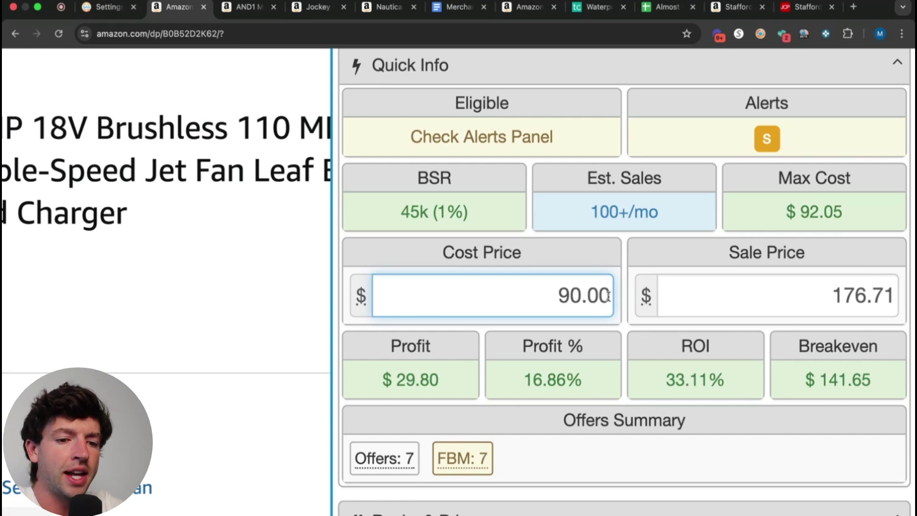
type("-10%")
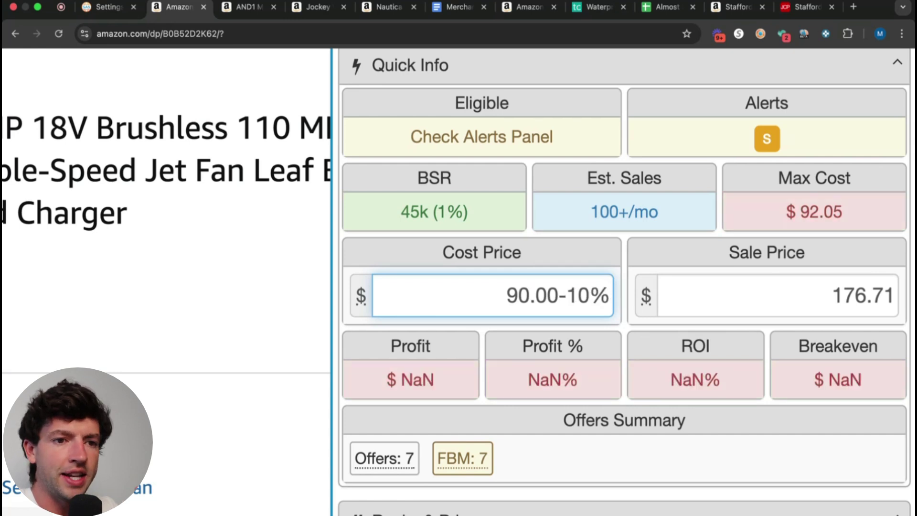
key("Return")
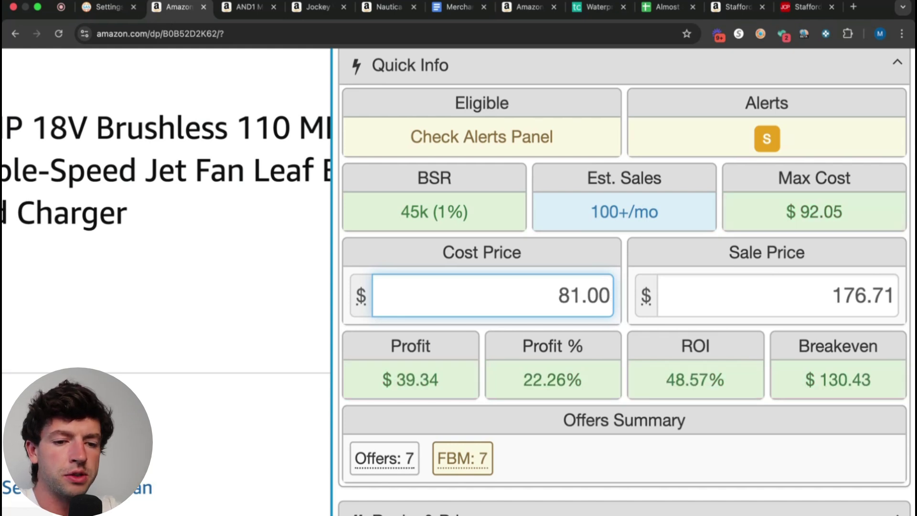
type("+3%")
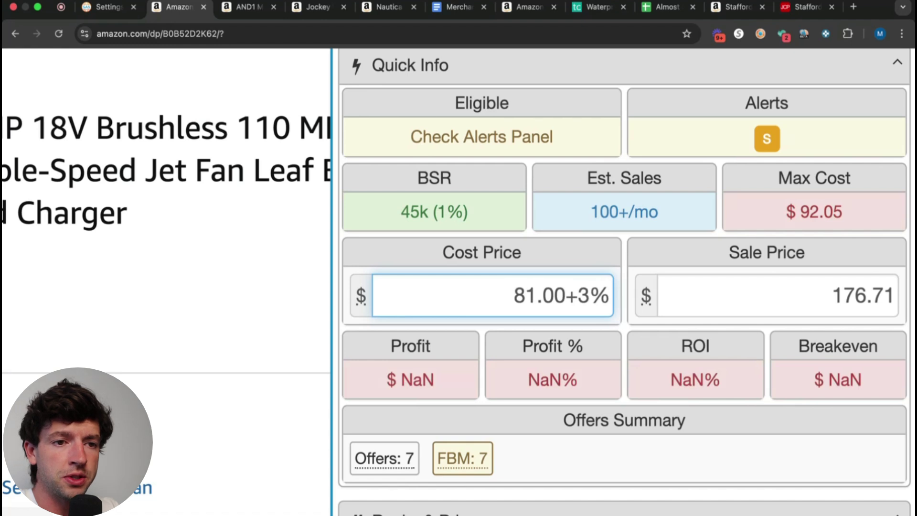
key("Return")
Step: Add 1 dollar to the leaf blower's cost price and subtract 15% from the result
type("+1")
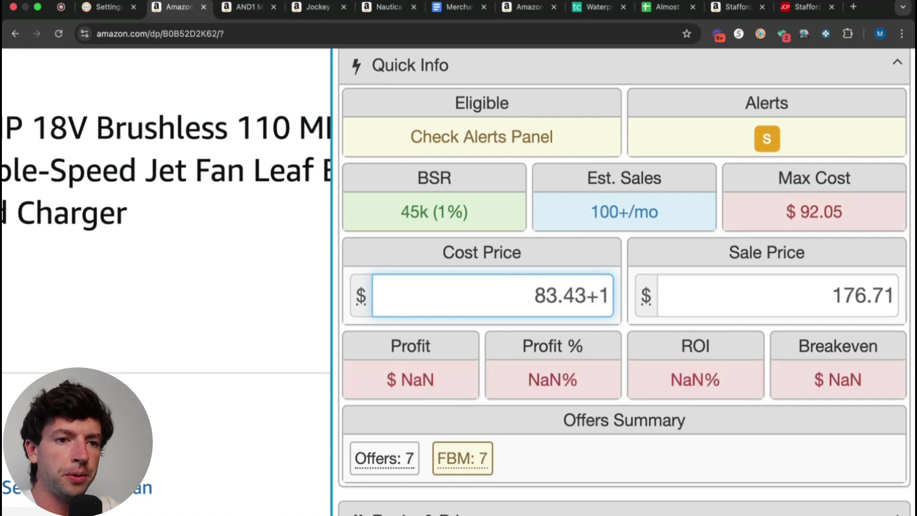
key("Return")
type("-15")
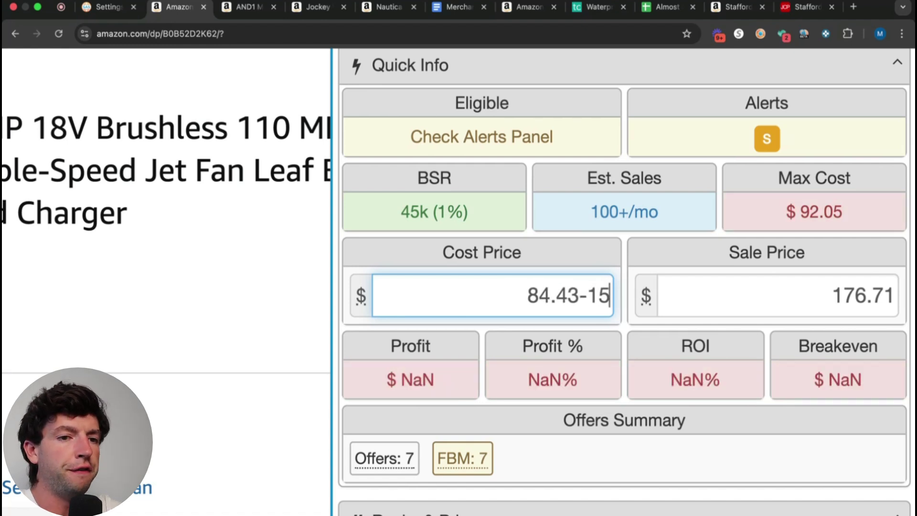
type("%")
key("Return")
Step: Subtract a further 8.25% from the leaf blower's cost price and review the recalculated figures
type("-8")
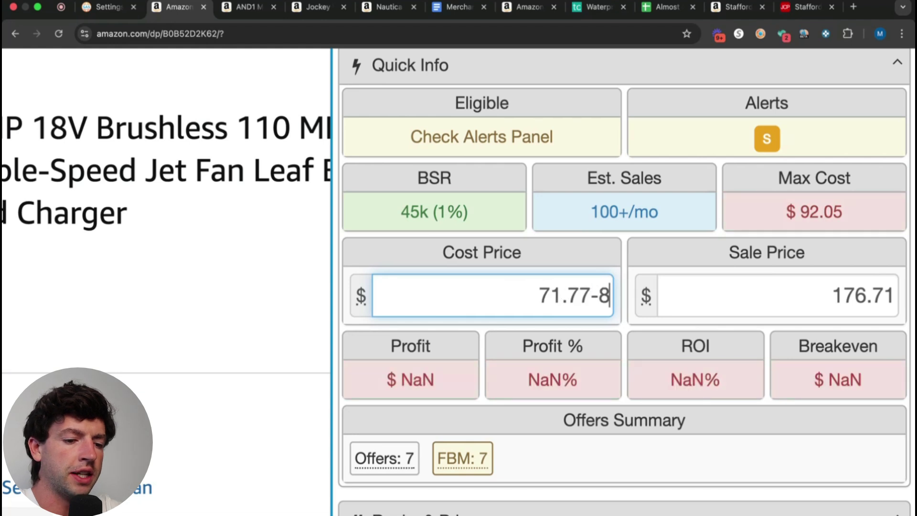
type(".25%")
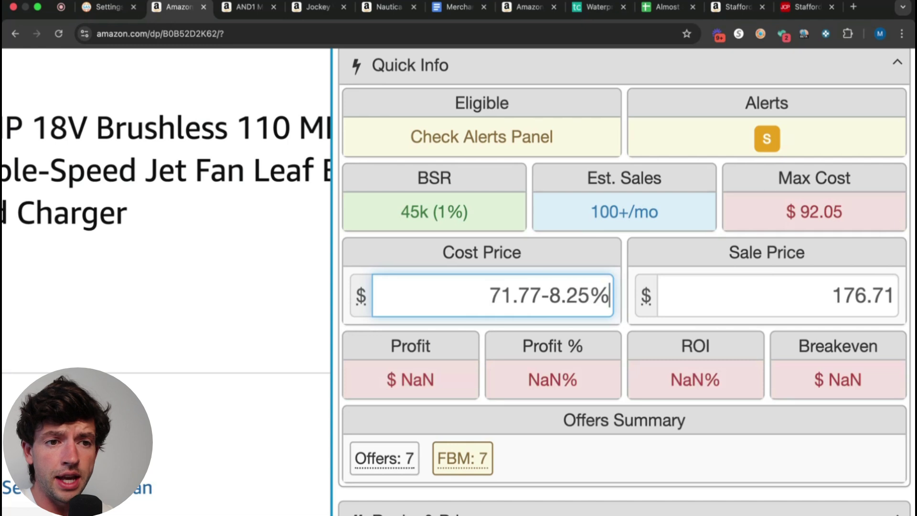
key("Return")
scroll(646, 257, "down", 3)
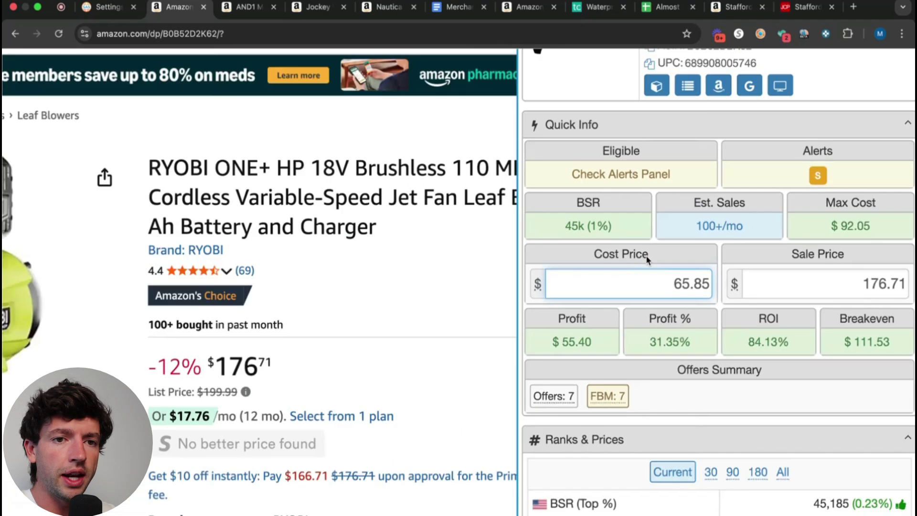
scroll(648, 260, "down", 4)
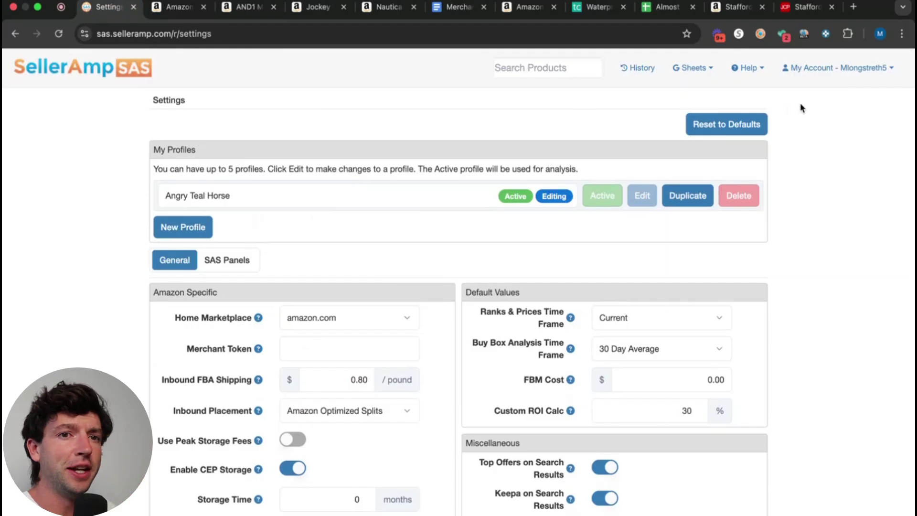
Step: Show where the account options lead to the settings, and examine the Amazon Specific values such as inbound FBA shipping and placement
left_click(840, 68)
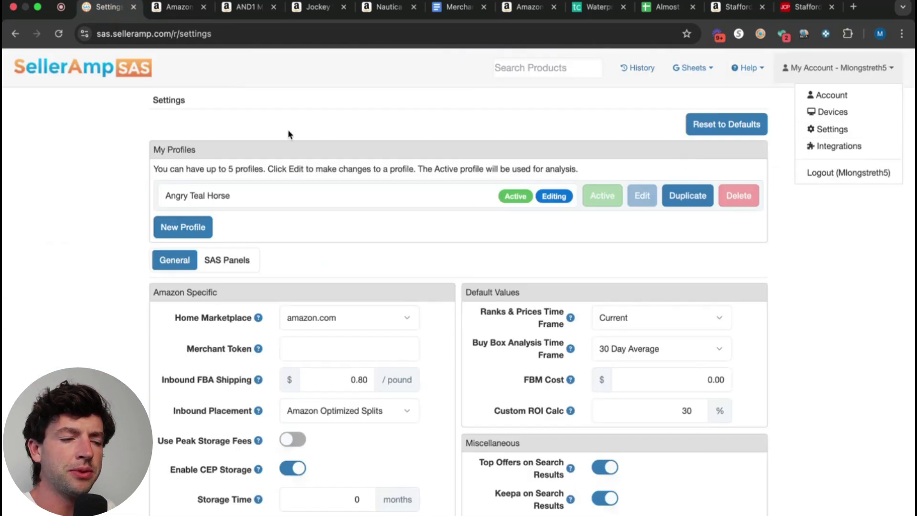
left_click(64, 169)
scroll(64, 169, "down", 2)
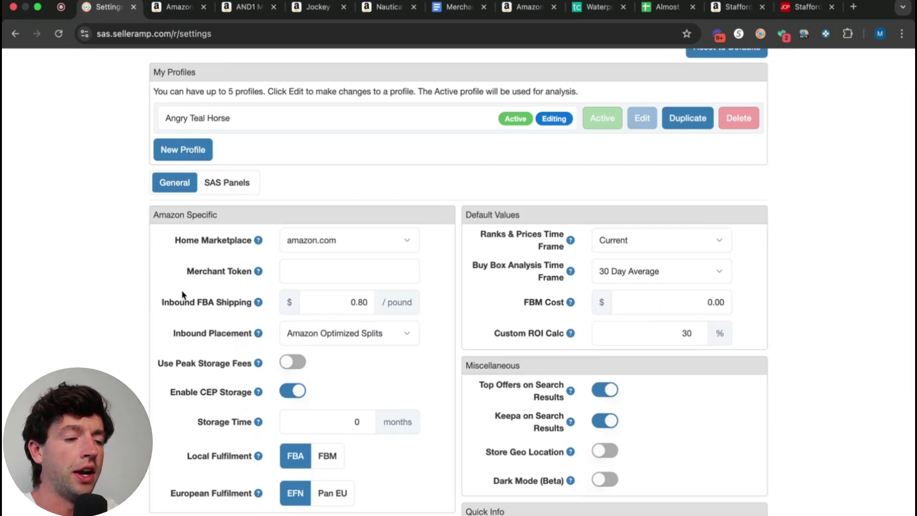
scroll(182, 291, "up", 5)
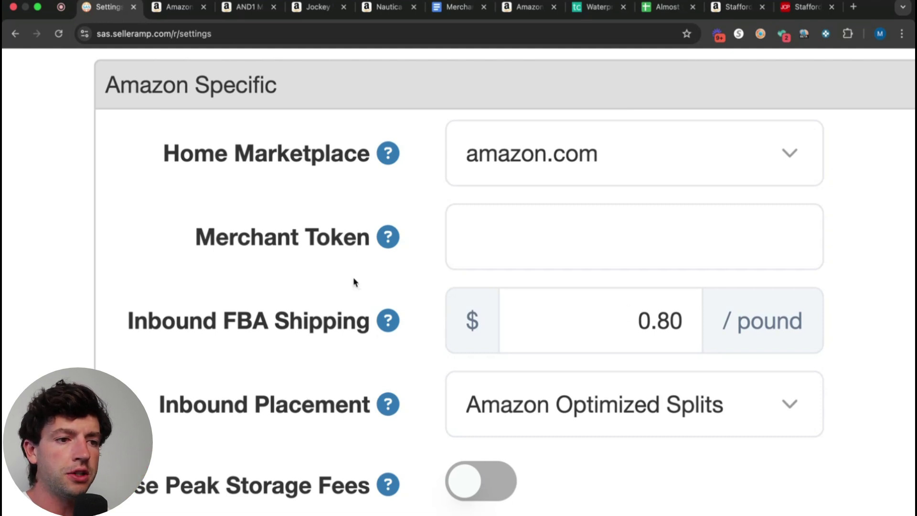
scroll(354, 282, "down", 4)
scroll(504, 300, "up", 4)
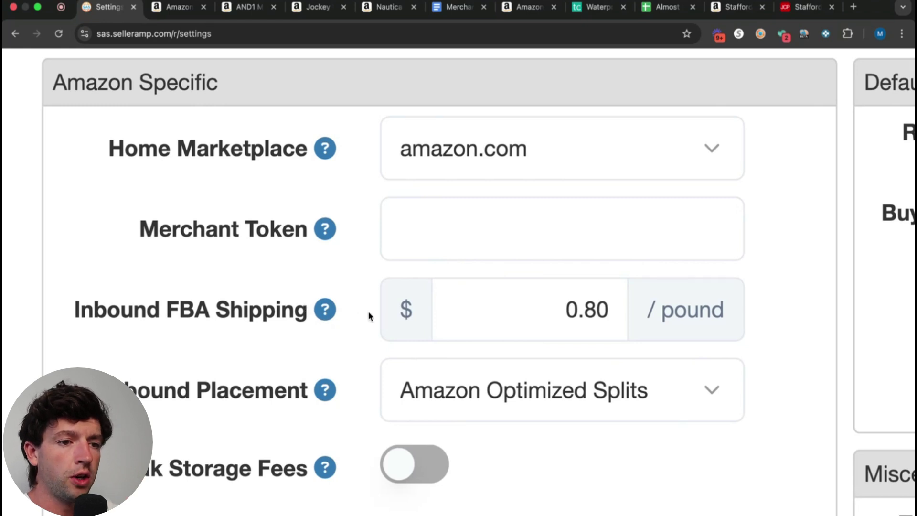
Step: Examine the Quick Info display options in the settings, from Show Profit to Show Offer Summary
scroll(397, 309, "down", 5)
scroll(421, 345, "down", 3)
scroll(420, 345, "down", 3)
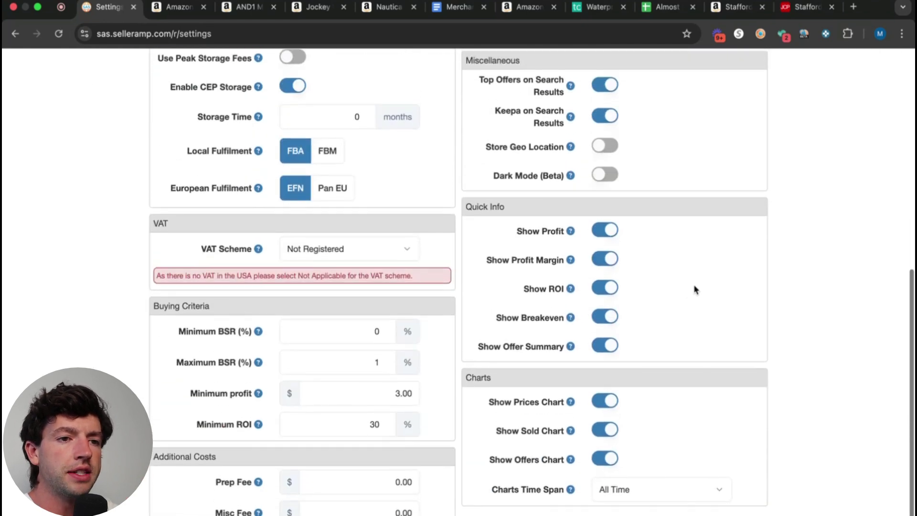
scroll(696, 287, "up", 1)
scroll(696, 287, "up", 5)
scroll(696, 287, "left", 1)
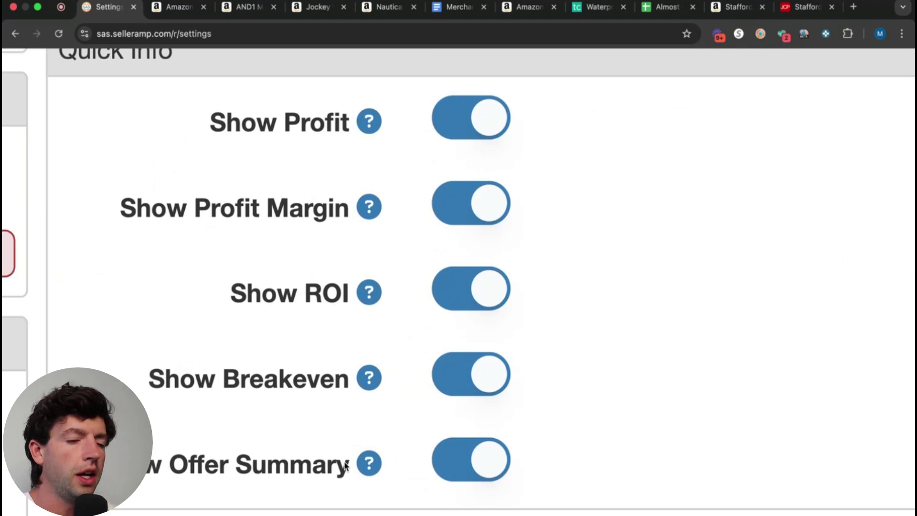
scroll(346, 466, "down", 3)
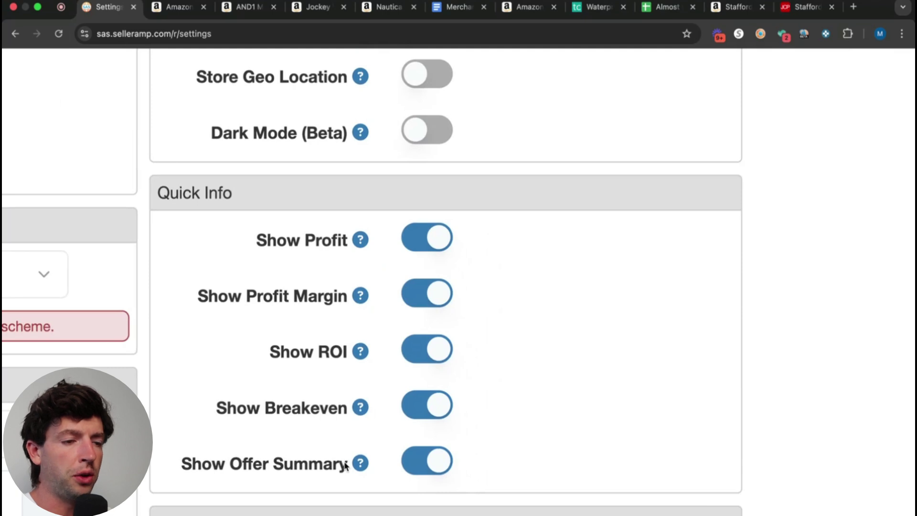
scroll(344, 464, "down", 2)
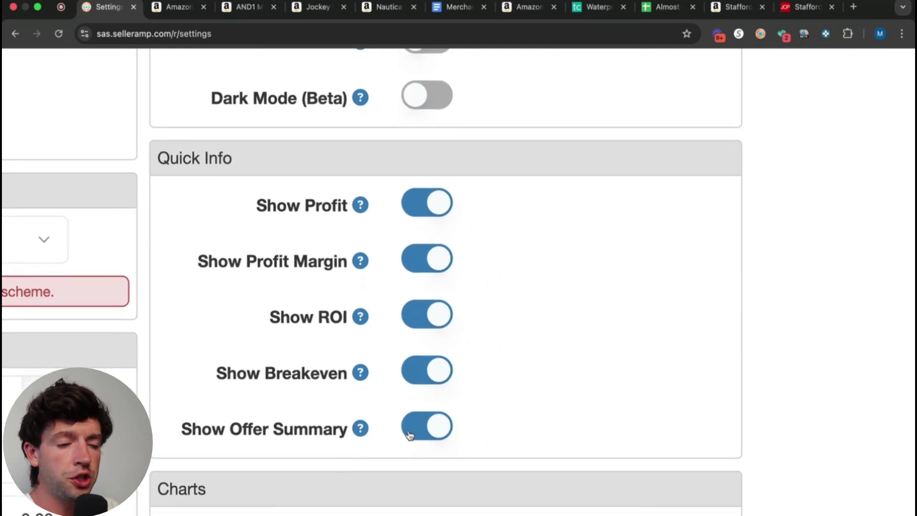
Step: Switch to the AND1 basketball shorts listing and examine its Offers Summary for FBA and FBM sellers
left_click(180, 13)
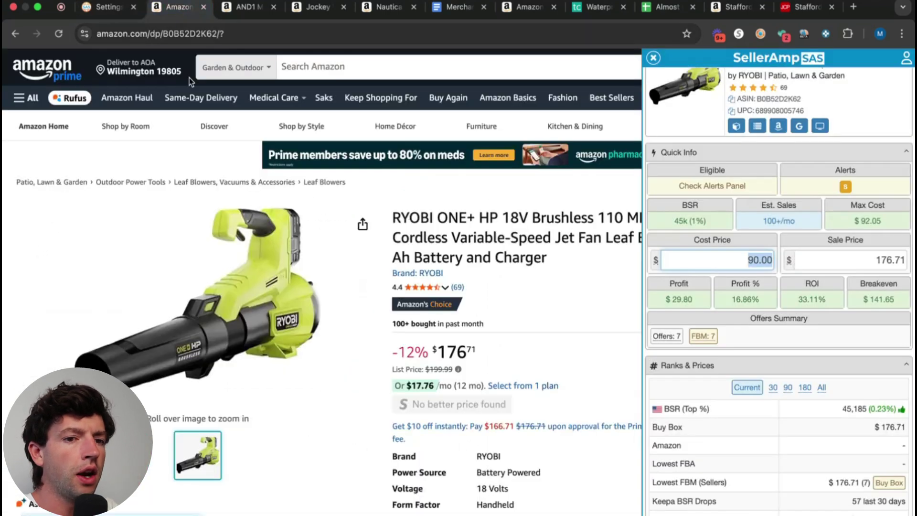
key("ctrl+Tab")
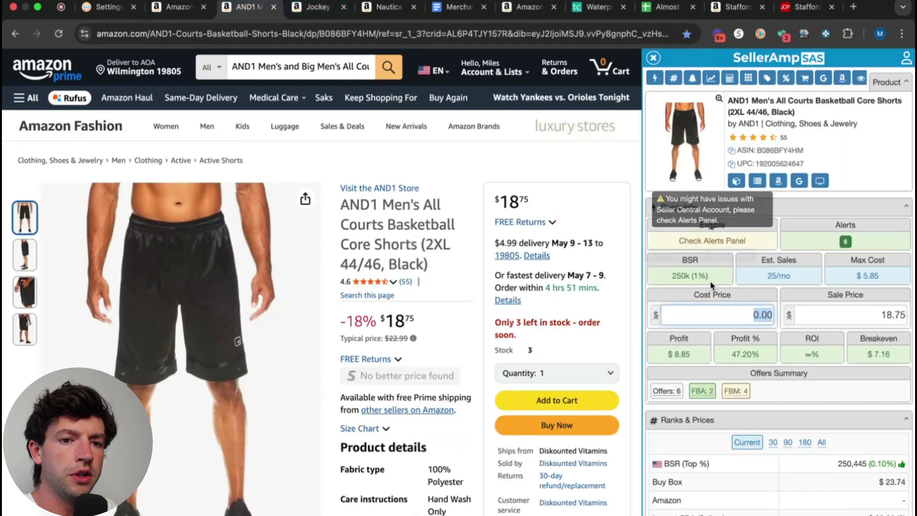
scroll(778, 393, "up", 5)
scroll(779, 393, "right", 3)
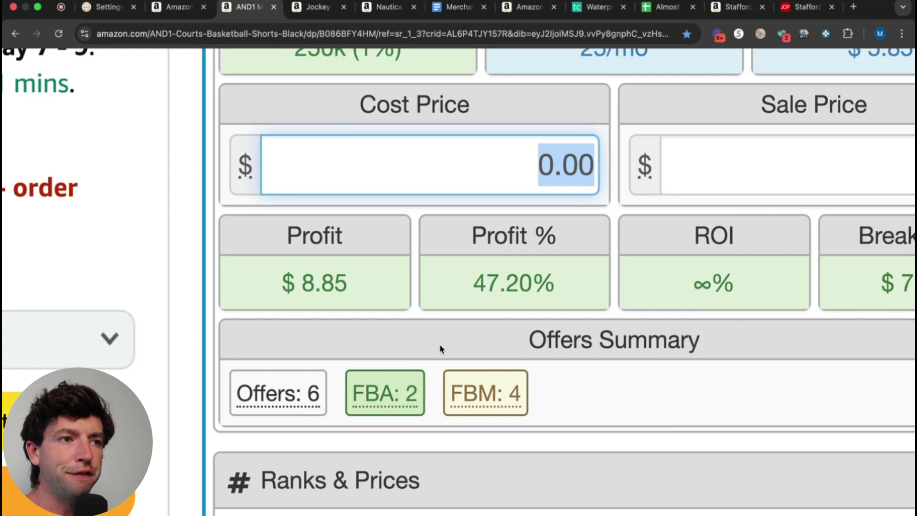
Step: Compare the Offers Summary of the Jockey underwear listing with that of the AND1 shorts listing
left_click(323, 10)
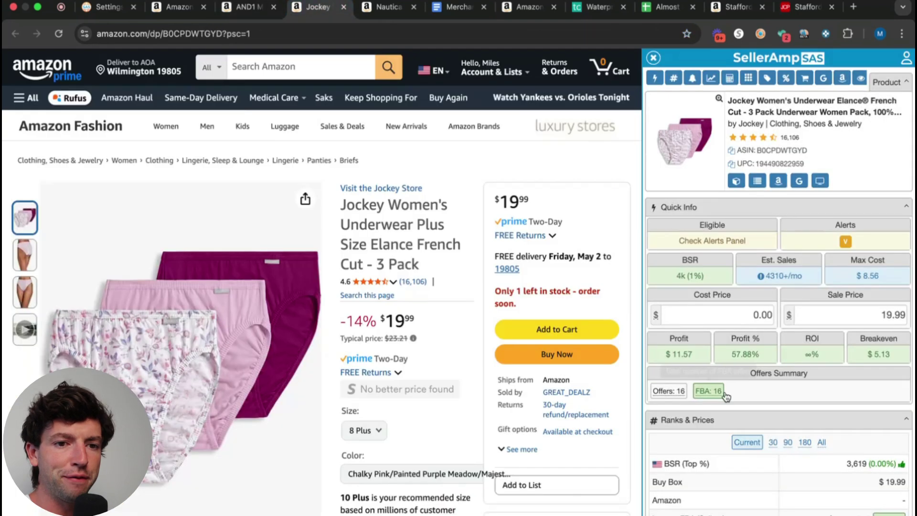
scroll(753, 411, "up", 5)
scroll(753, 411, "up", 2)
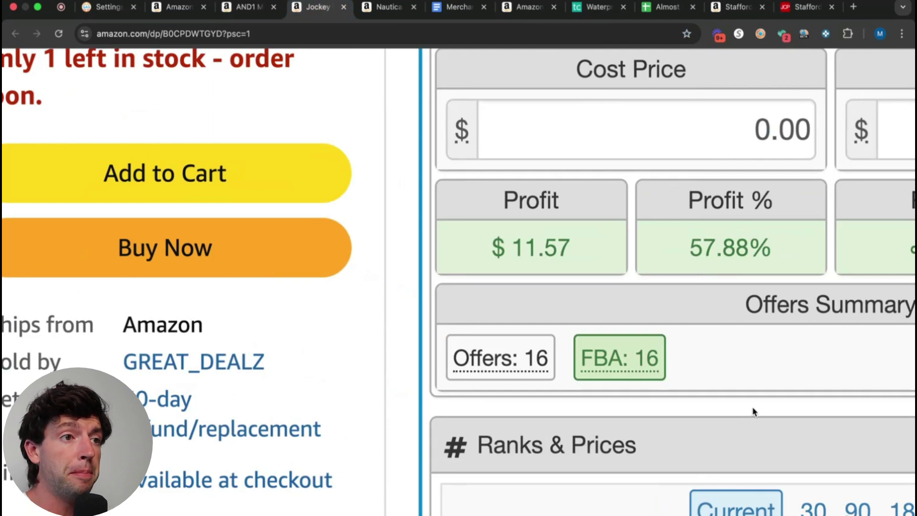
left_click(244, 8)
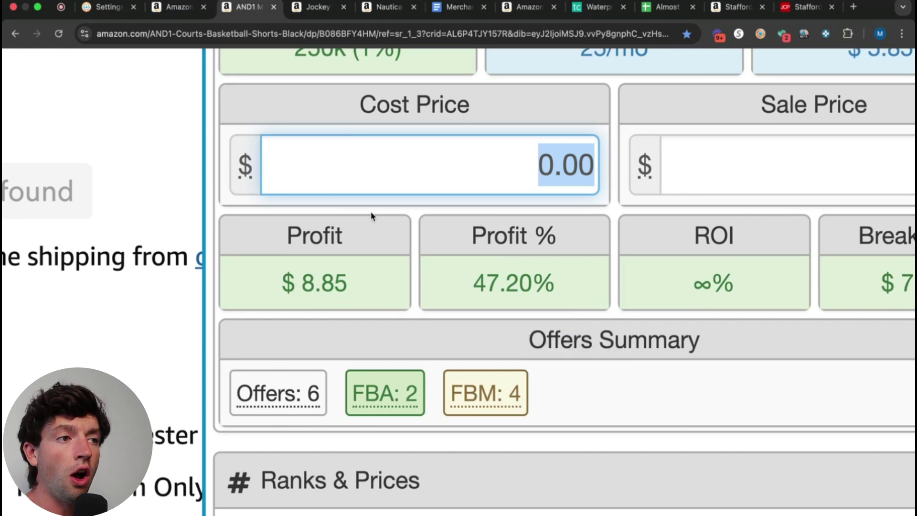
Step: Return to the SellerAmp settings and examine the Buying Criteria for BSR, minimum profit and minimum ROI
left_click(105, 9)
scroll(322, 307, "down", 3)
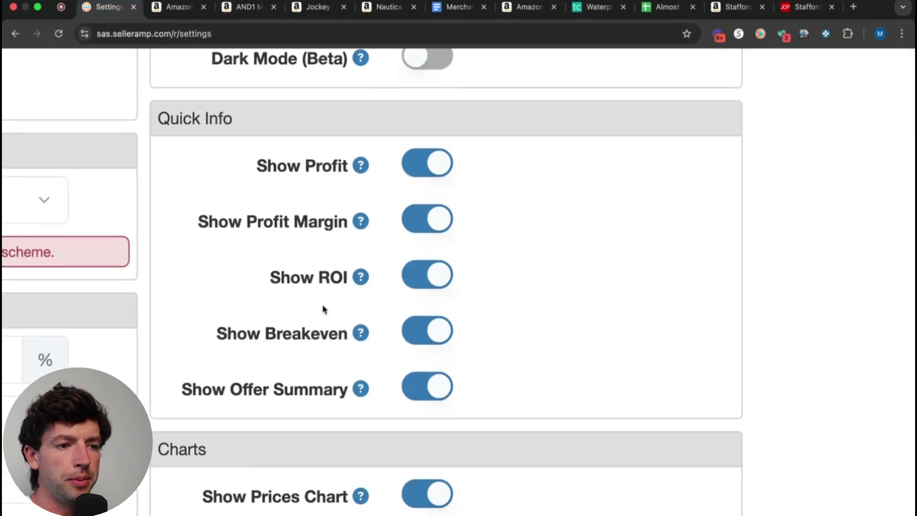
scroll(370, 200, "left", 2)
scroll(374, 220, "left", 8)
scroll(373, 220, "down", 5)
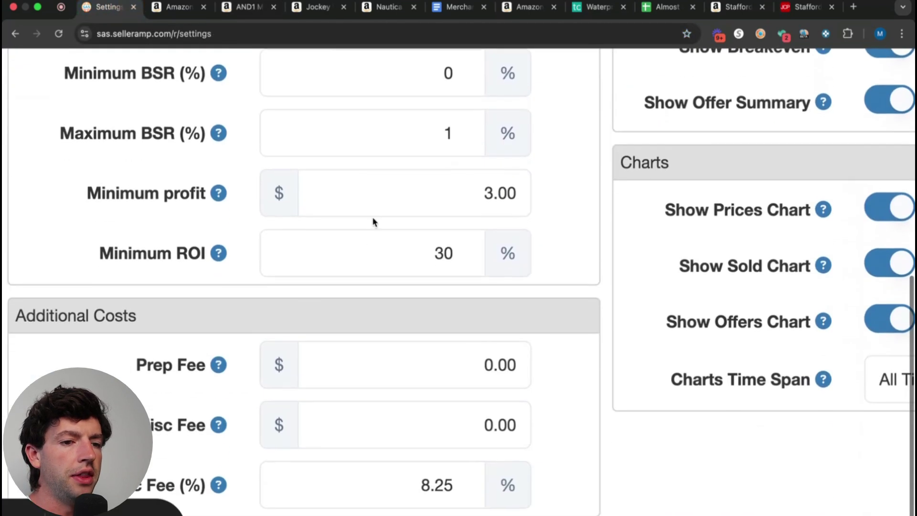
scroll(228, 334, "left", 2)
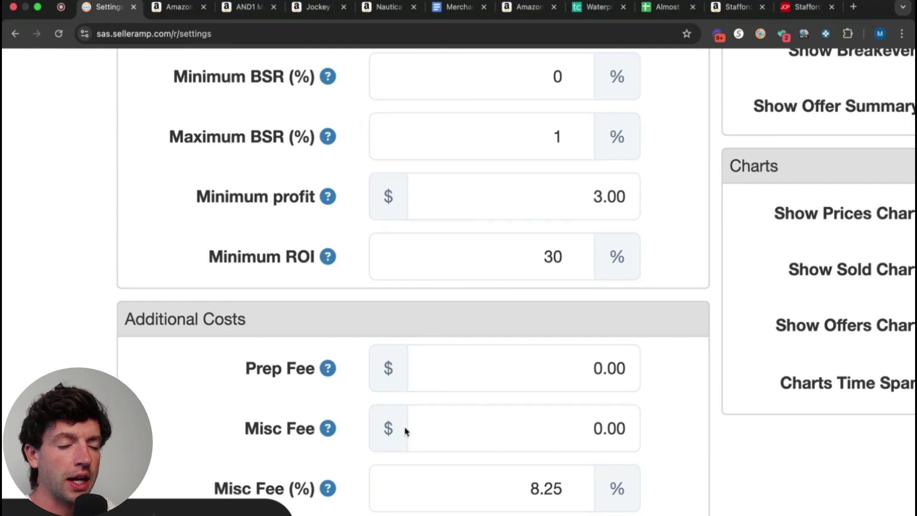
Step: Examine the Additional Costs settings, singling out the Prep Fee, Misc Fee and Misc Fee (%) values
scroll(414, 428, "down", 5)
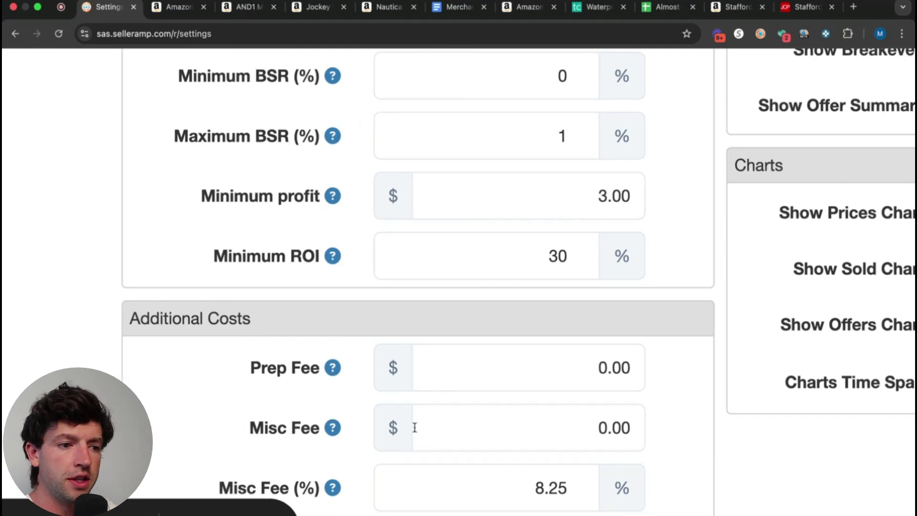
scroll(415, 428, "up", 5)
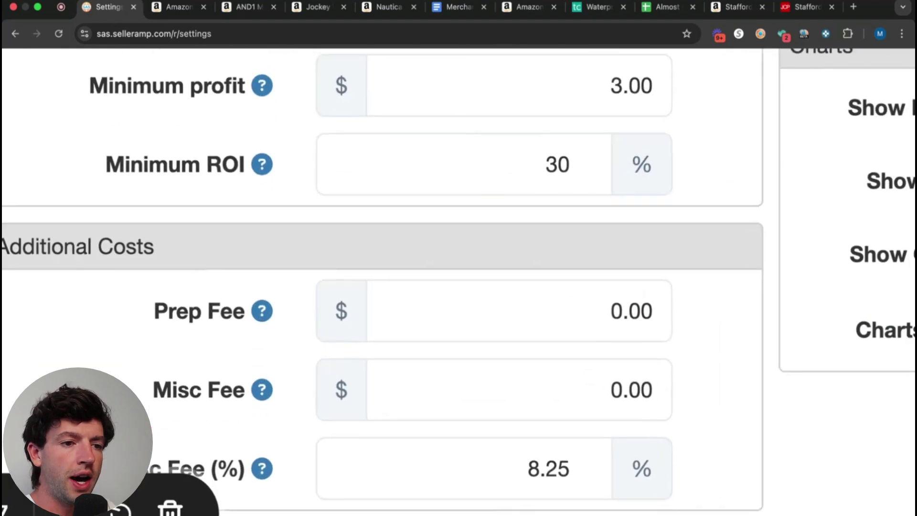
left_click_drag(532, 306, 717, 314)
left_click_drag(549, 394, 705, 397)
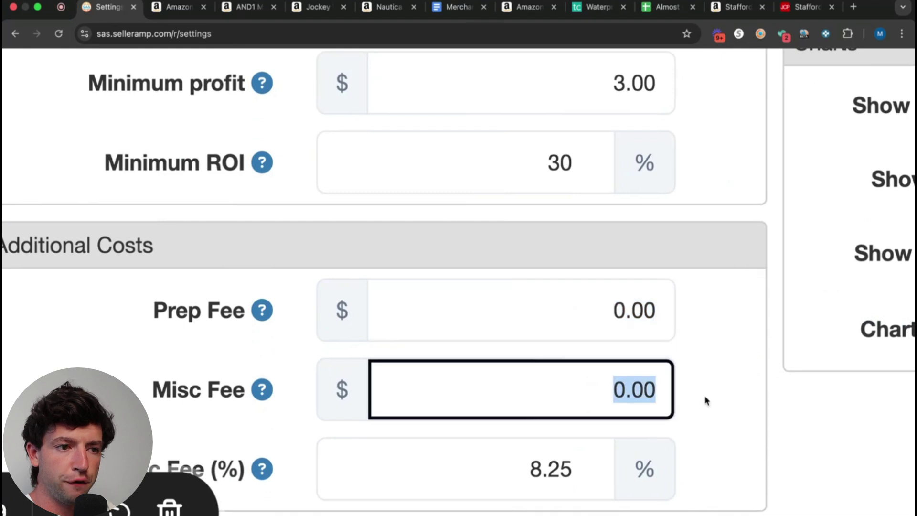
scroll(706, 396, "left", 1)
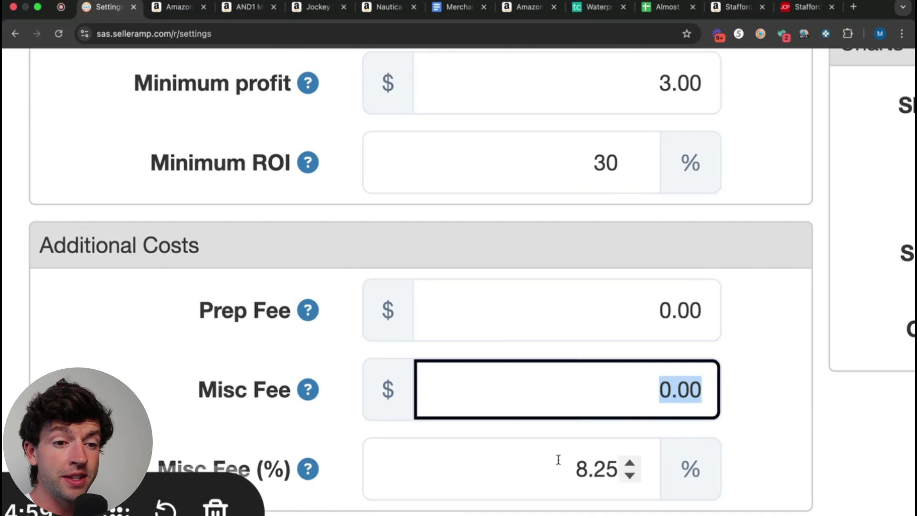
Step: Compare the profit and ROI of the Amazon listing with the 90.00 cost price against the Additional Costs in the SellerAmp settings
left_click(191, 9)
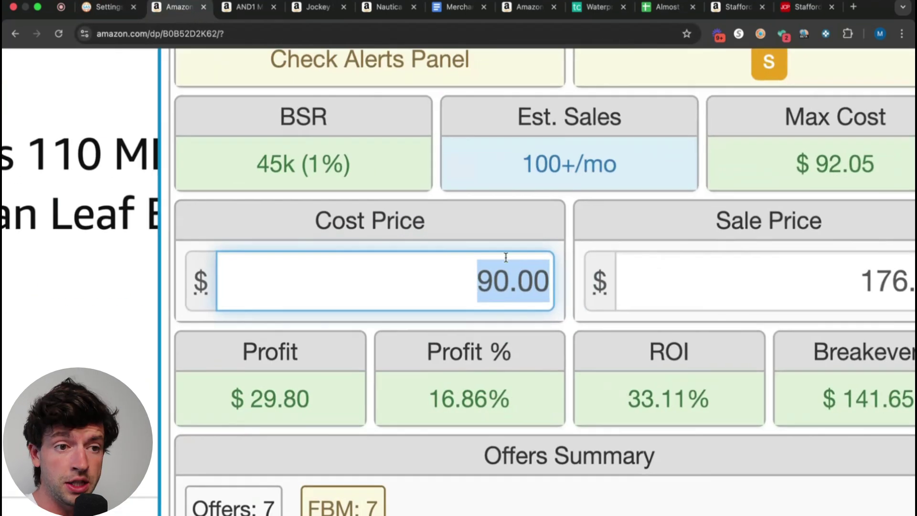
left_click(106, 13)
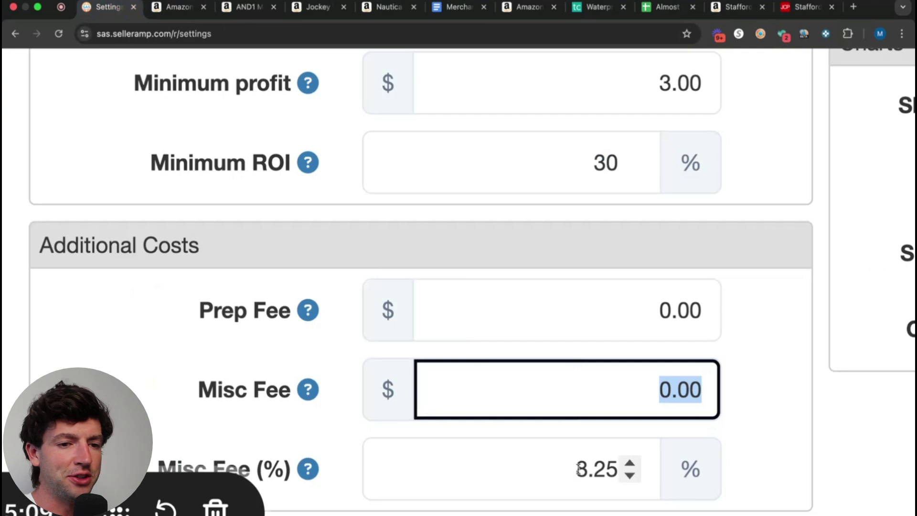
left_click(180, 18)
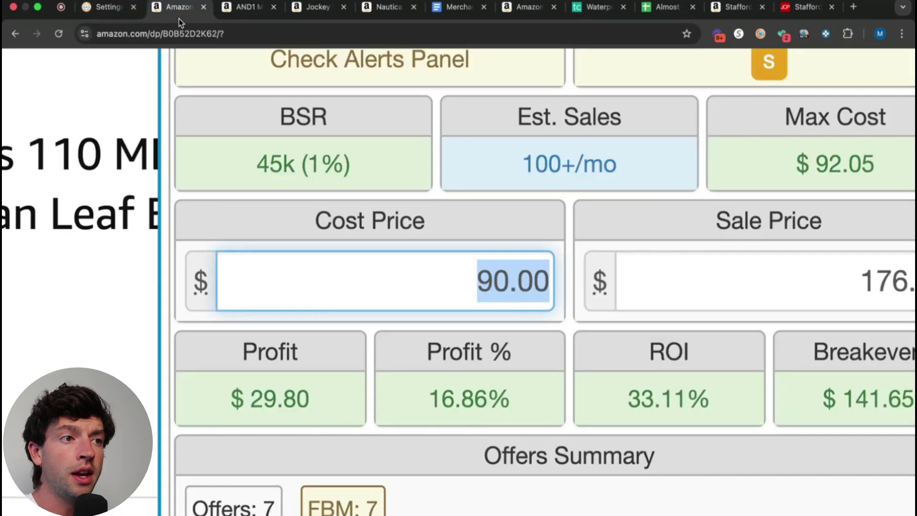
scroll(515, 262, "right", 1)
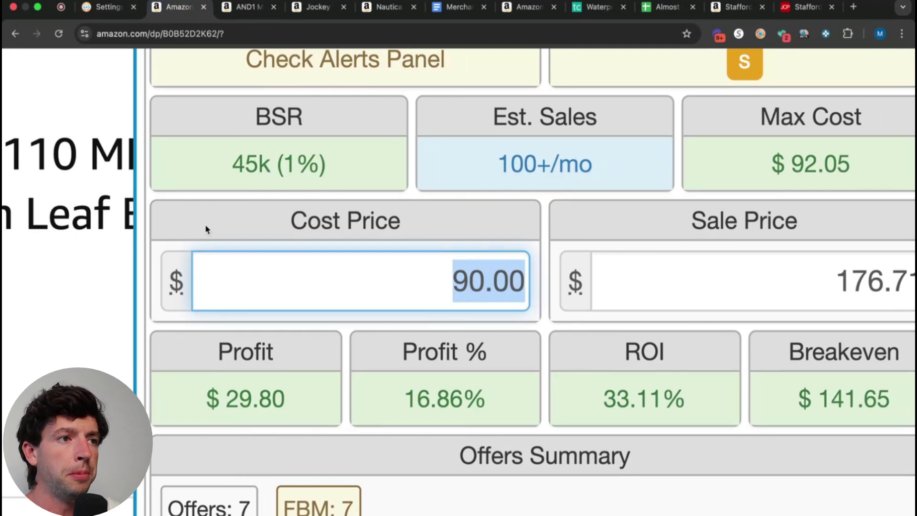
left_click(107, 8)
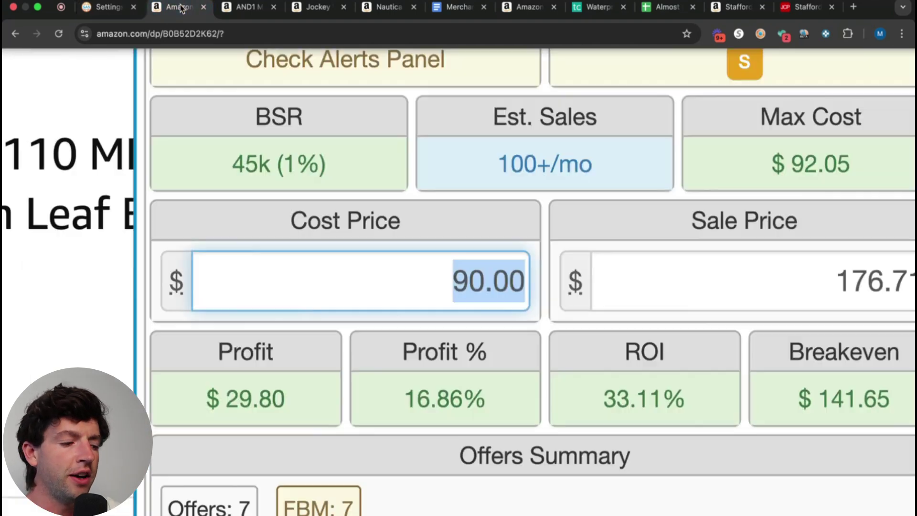
left_click(181, 7)
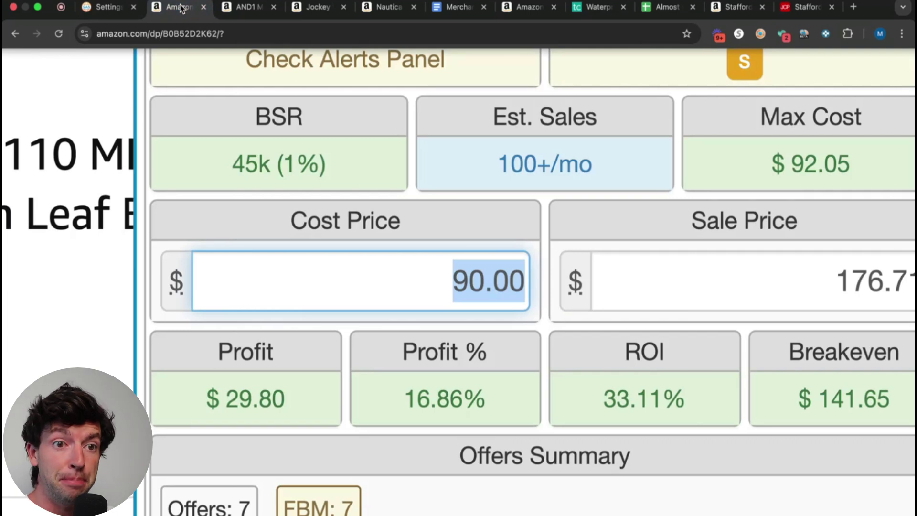
left_click(107, 7)
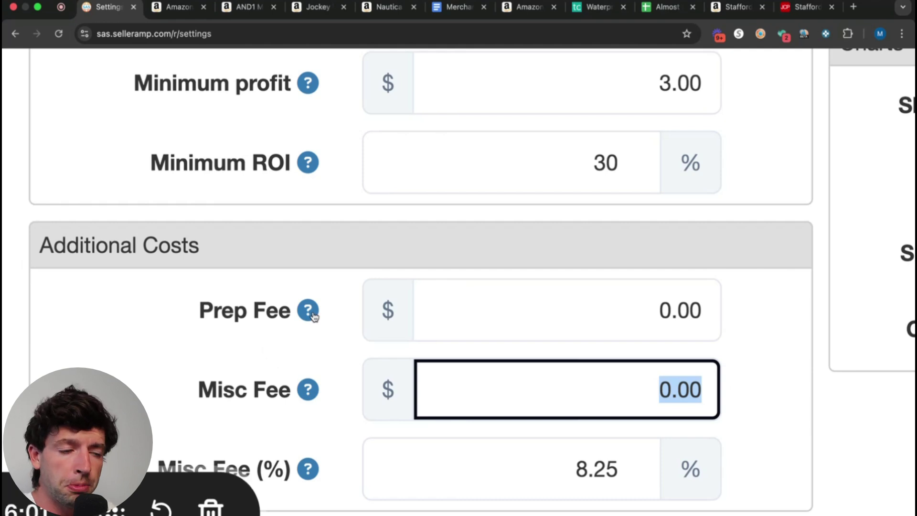
Step: Set the Prep Fee to $1.50 in the Additional Costs settings
left_click_drag(612, 300, 821, 308)
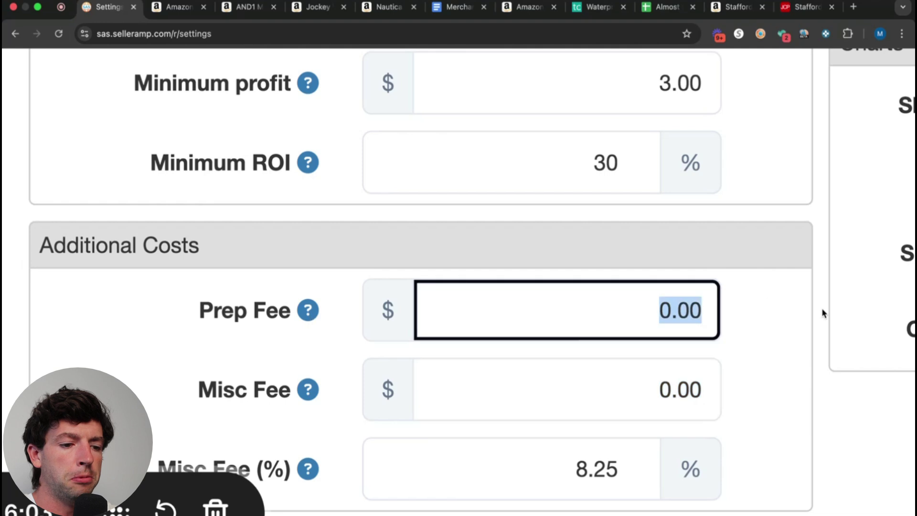
type(".")
type("1")
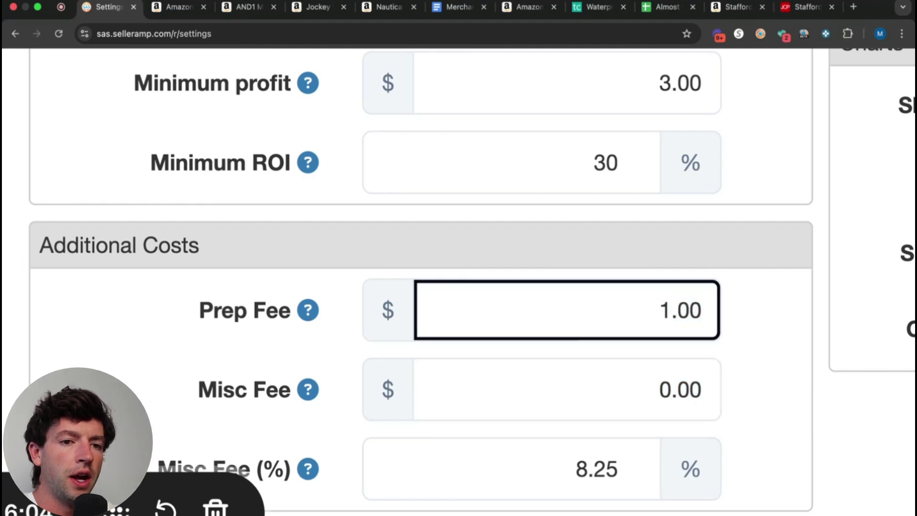
type("5")
Step: Set the Misc Fee (%) to 0.00 in the Additional Costs settings
left_click_drag(571, 468, 678, 466)
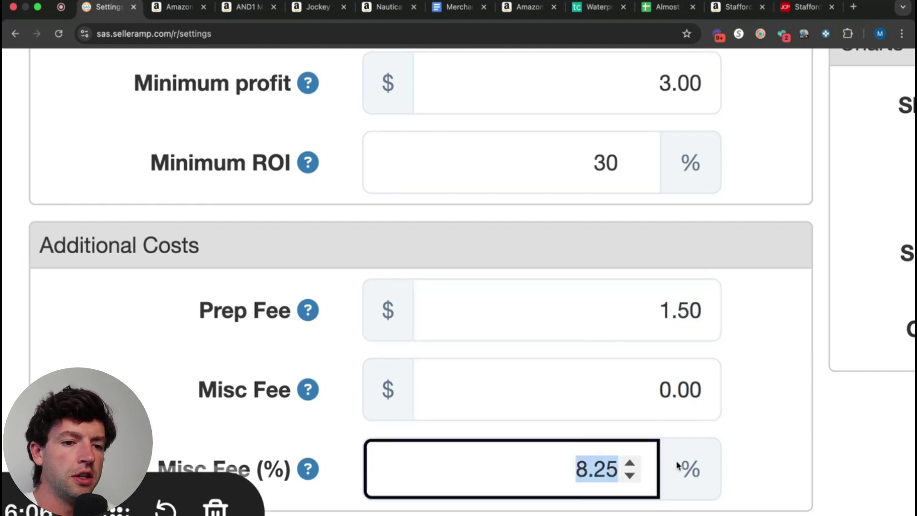
type("9")
key("BackSpace")
type("0.00")
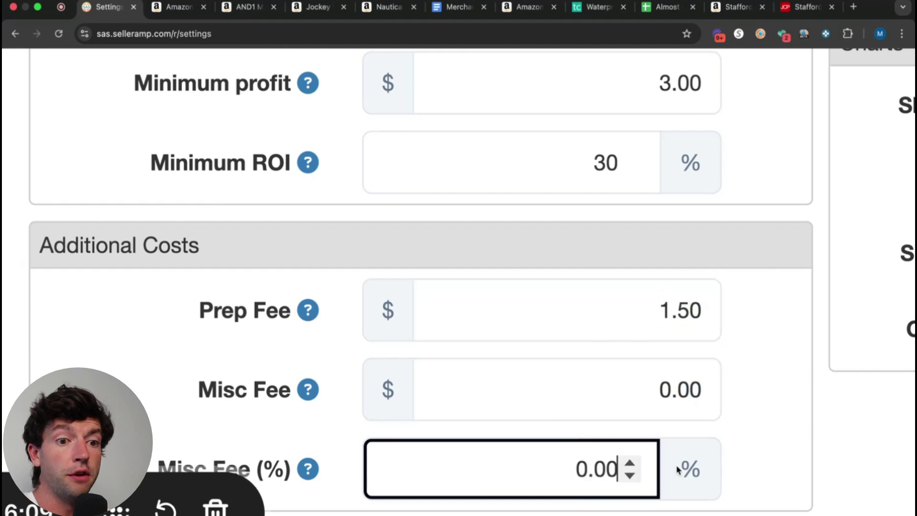
left_click(783, 438)
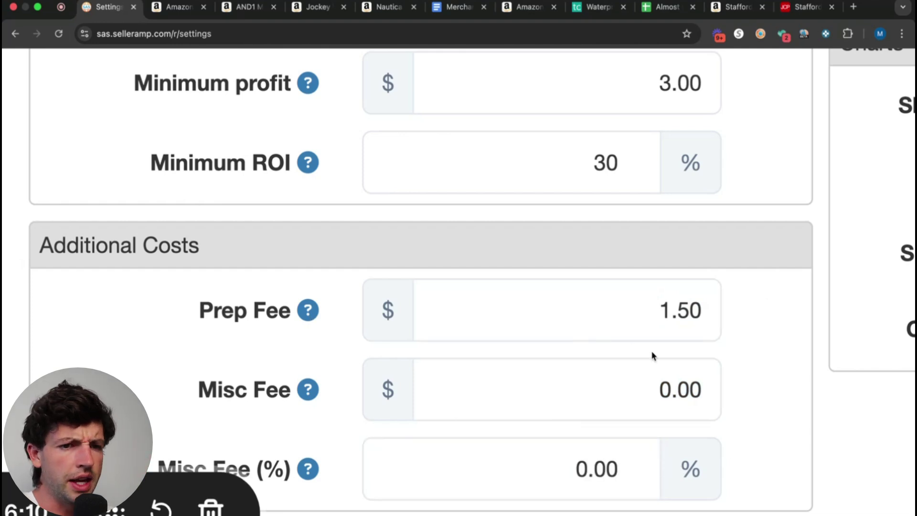
Step: Reset the Prep Fee to $0.00
left_click_drag(655, 310, 741, 314)
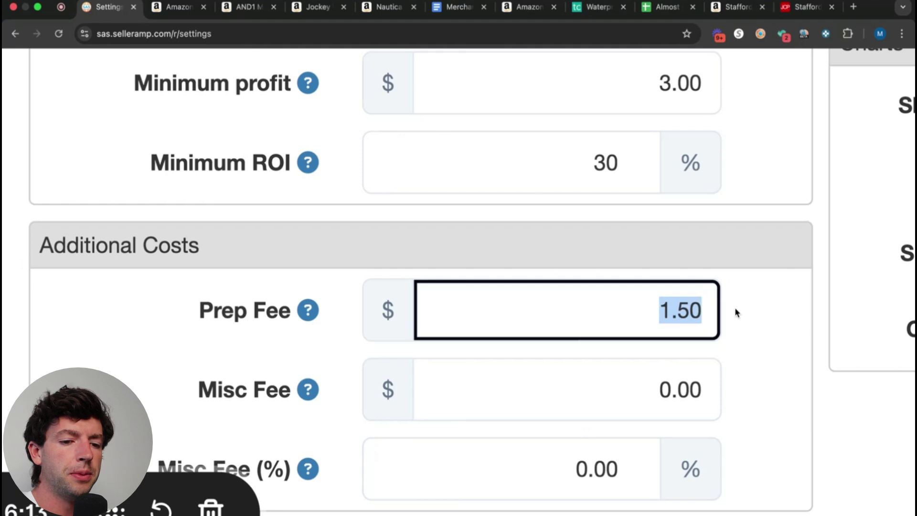
type("0.")
key("Right")
key("Right")
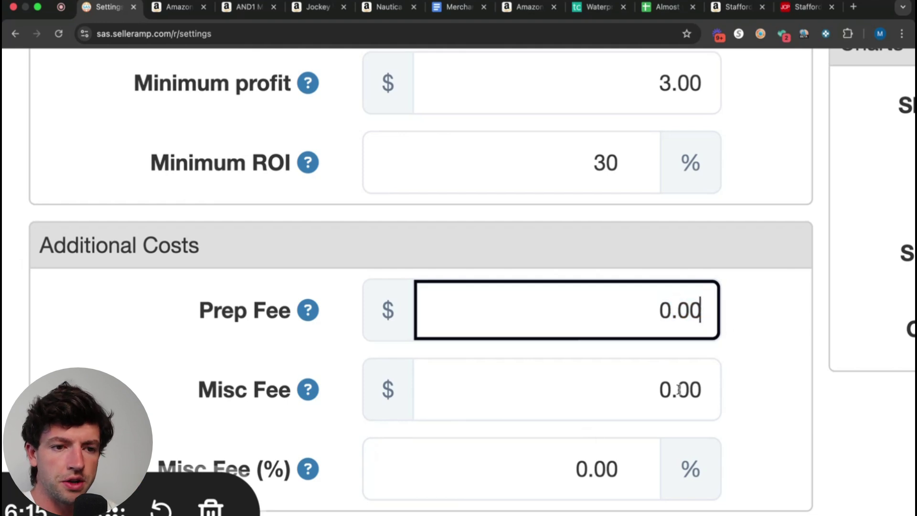
Step: Single out the Misc Fee (%) value and look over the Buying Criteria, Quick Info and Charts settings
left_click(530, 478)
left_click_drag(529, 478, 632, 479)
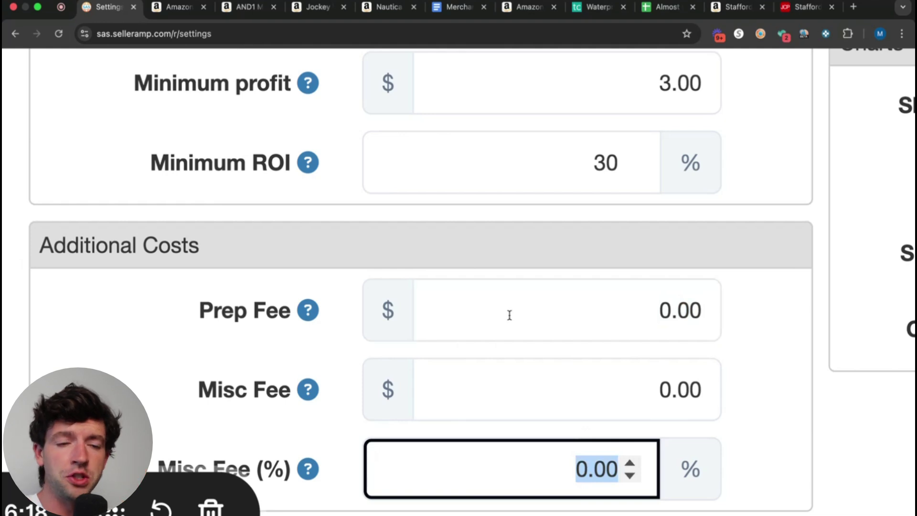
scroll(509, 316, "down", 5)
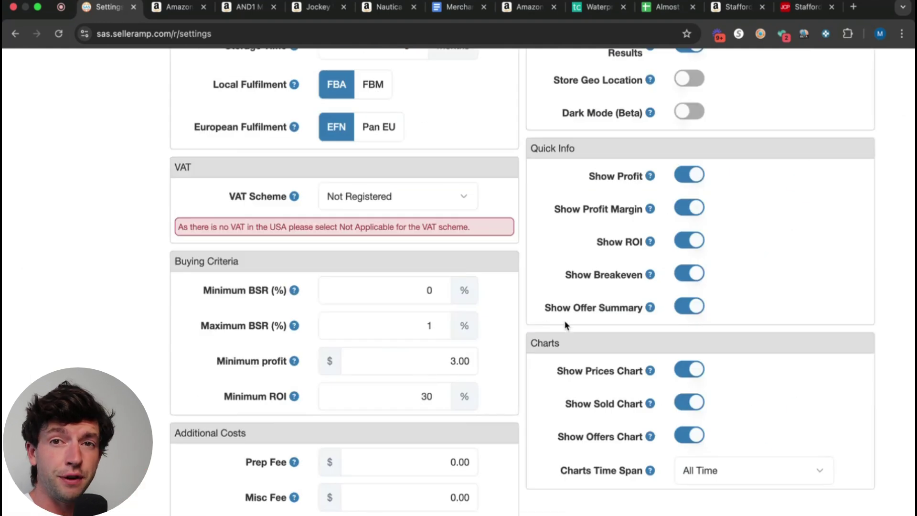
scroll(444, 380, "down", 1)
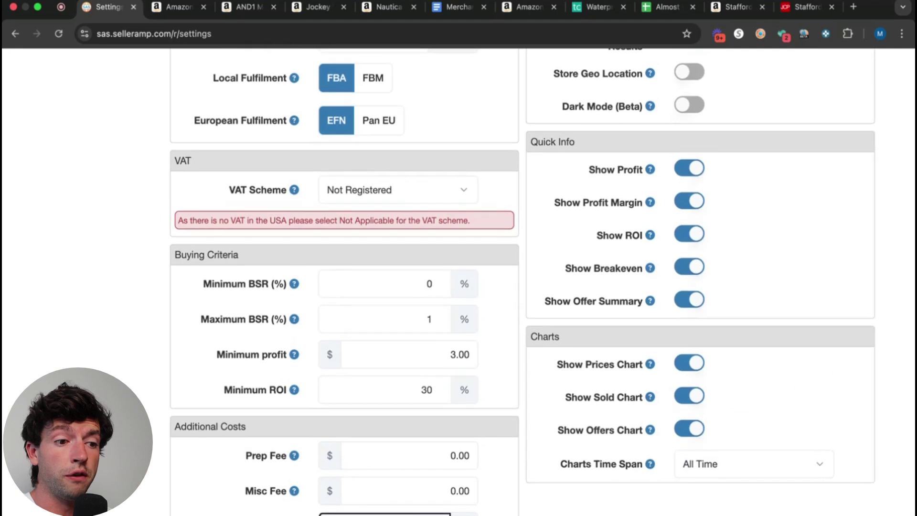
Step: Switch to the Nautica polo shirt listing and examine the profit figure in its Quick Info
scroll(308, 511, "up", 5)
scroll(454, 287, "down", 1)
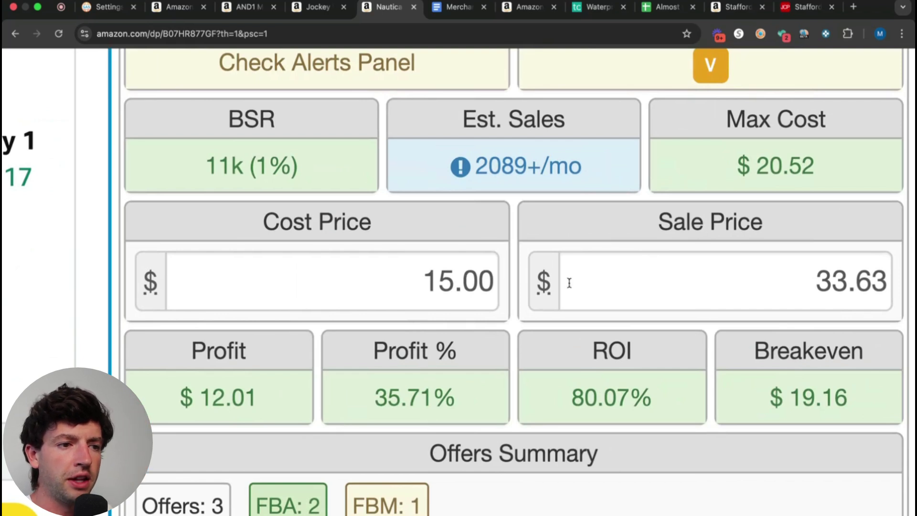
left_click_drag(276, 403, 153, 399)
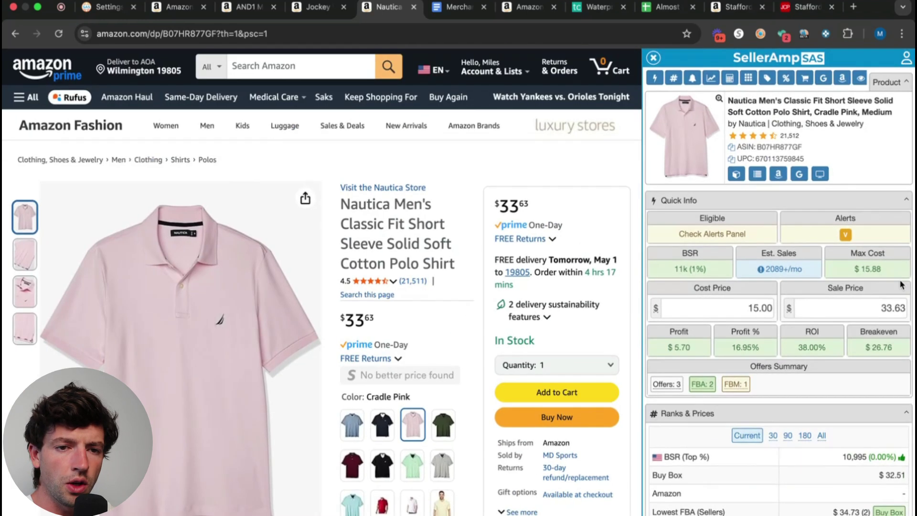
Step: Set the Fulfilment Type in the Nautica listing's Profit Calculator to FBM and single out the FBM Cost field
scroll(901, 286, "down", 15)
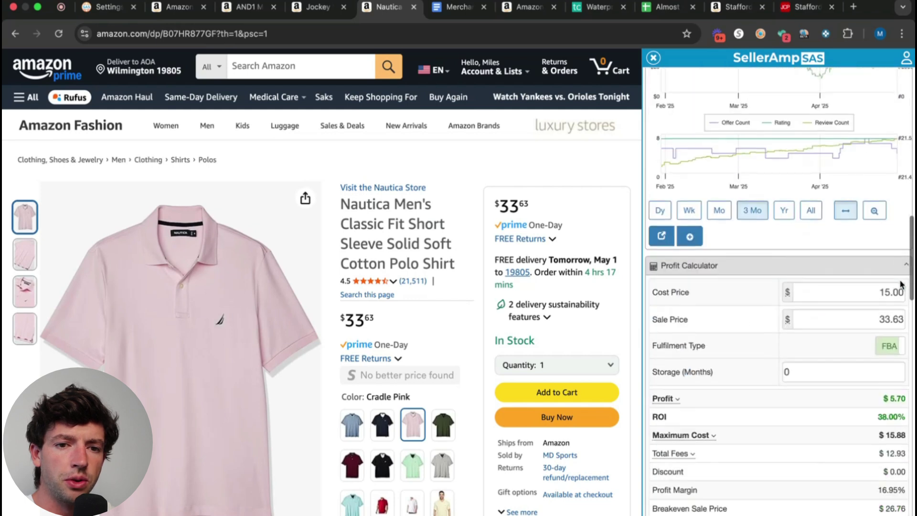
scroll(901, 286, "down", 1)
scroll(899, 299, "up", 8)
scroll(898, 301, "down", 1)
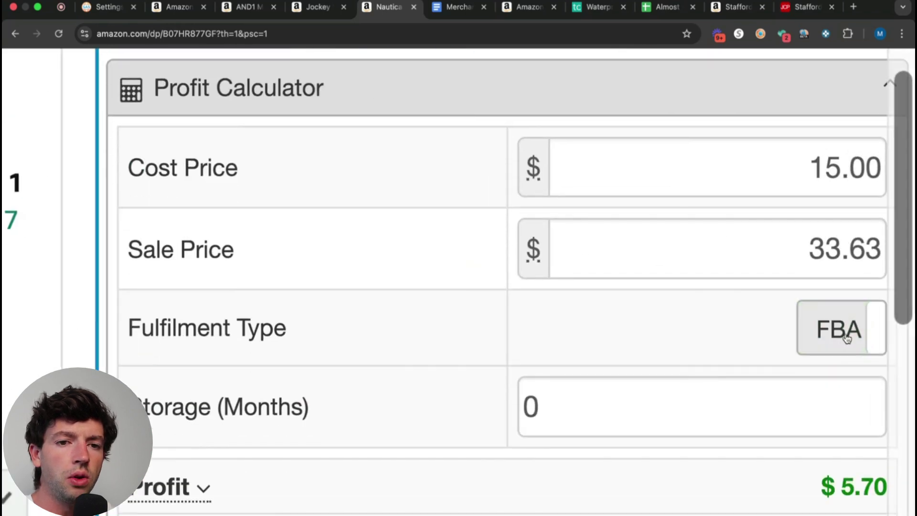
left_click(840, 335)
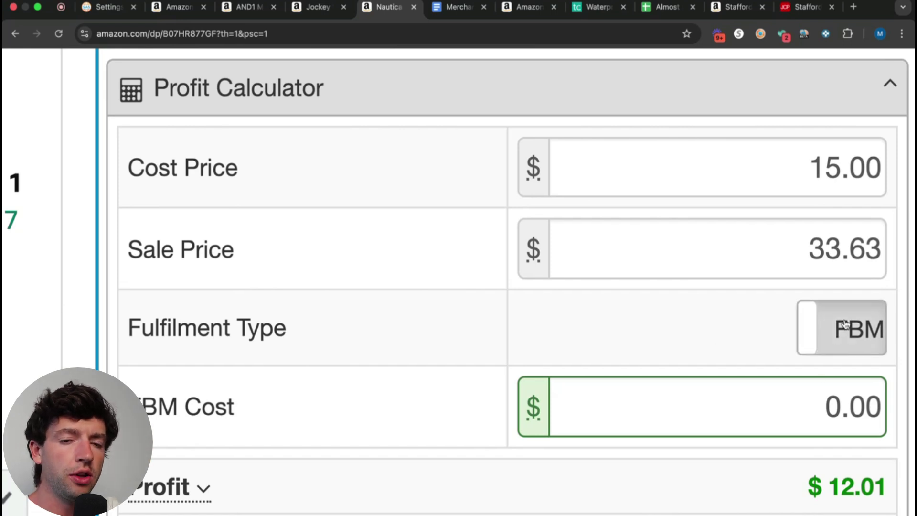
scroll(576, 372, "down", 1)
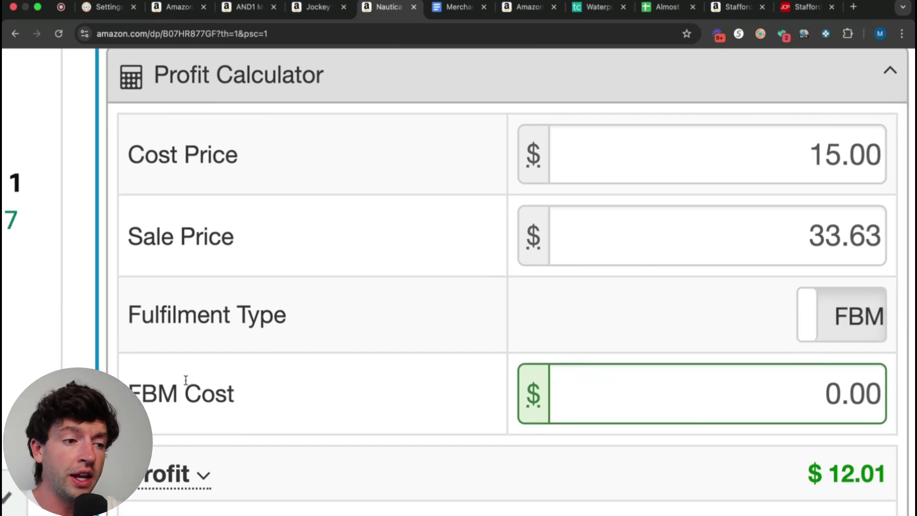
left_click_drag(258, 394, 774, 421)
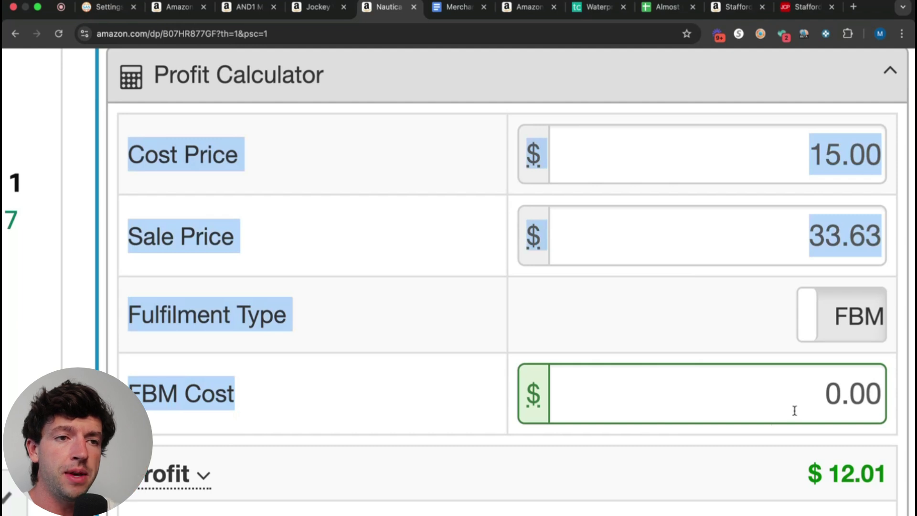
scroll(794, 410, "down", 3)
Step: Switch to the Merchant Fulfilling A-Z document and find the list of FBM shipping costs by weight
left_click(449, 9)
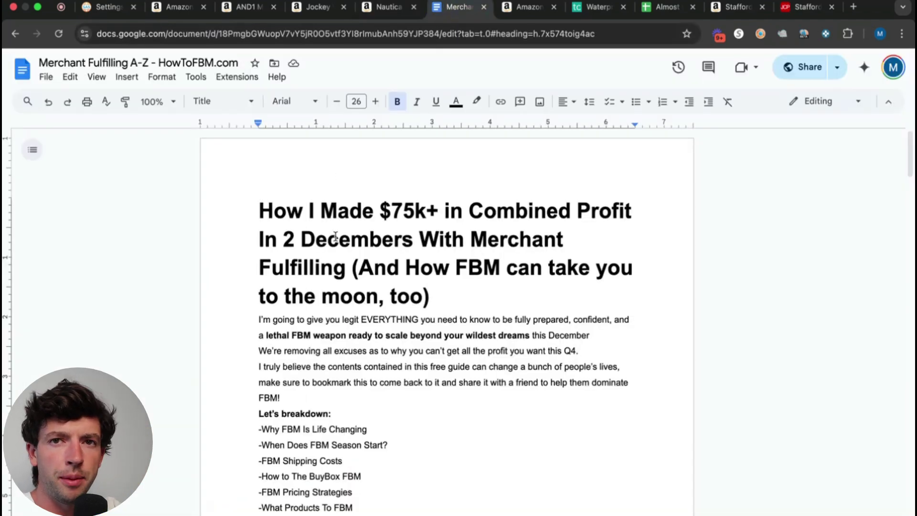
scroll(336, 236, "down", 8)
scroll(336, 236, "down", 2)
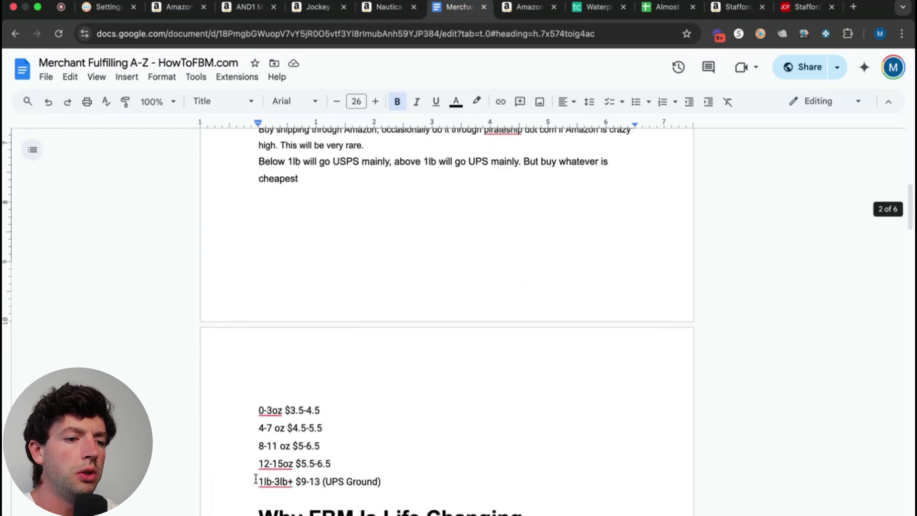
scroll(241, 485, "up", 5)
scroll(241, 485, "down", 1)
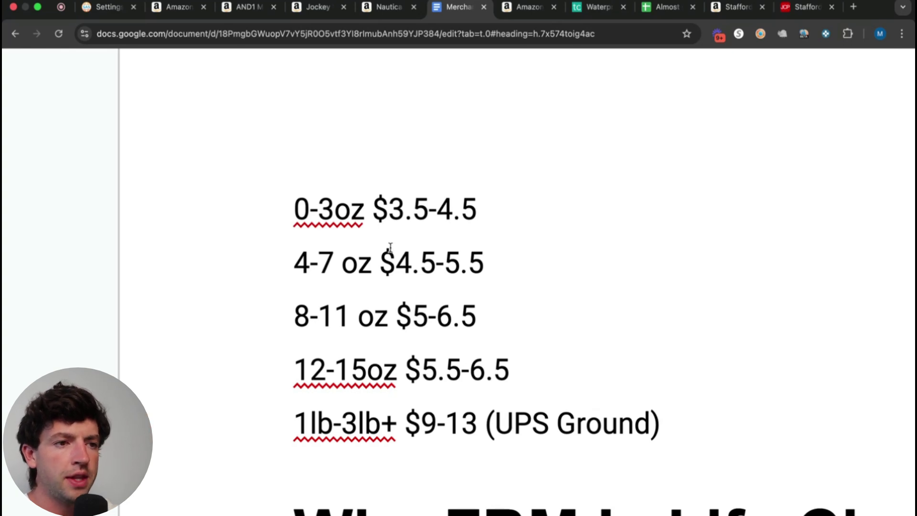
Step: Return to the Nautica polo listing and check the product's dimensions and weight in SellerAmp
left_click(390, 8)
scroll(830, 276, "up", 10)
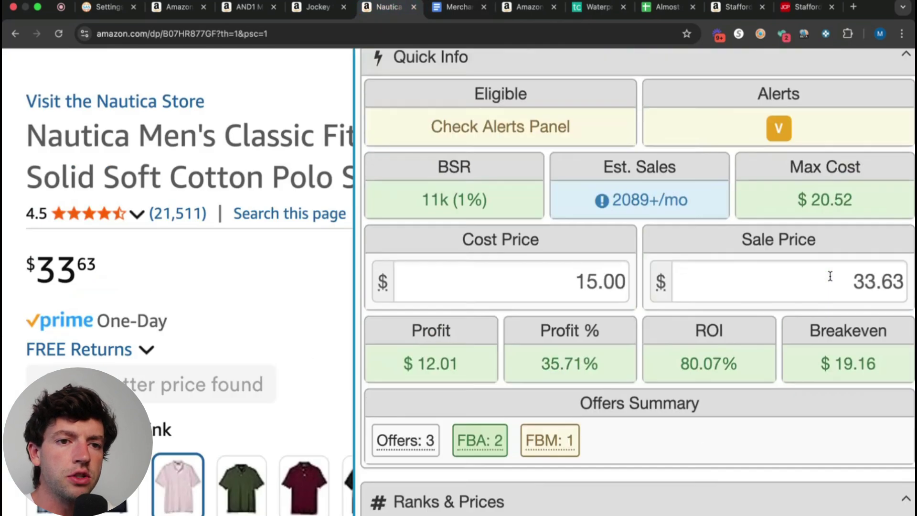
scroll(830, 276, "down", 5)
scroll(900, 173, "up", 5)
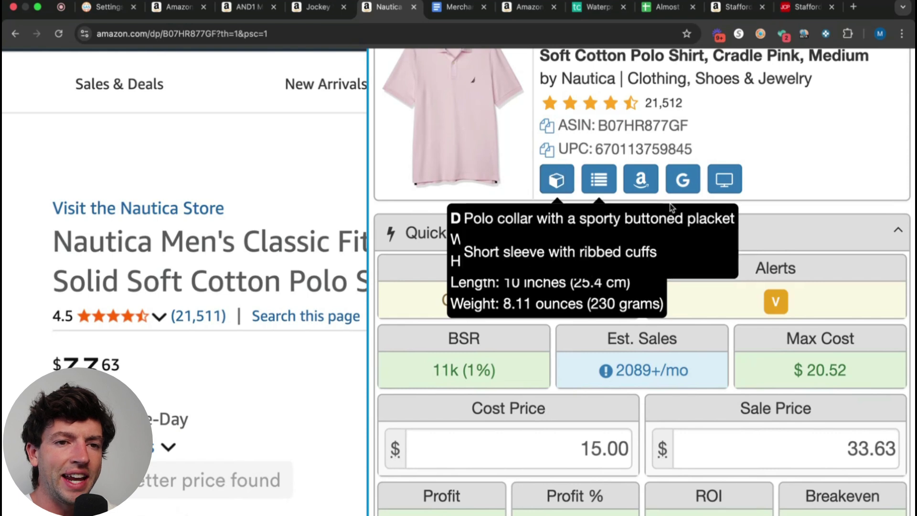
Step: Check the shipping rate for the shirt's weight in the document and set the Nautica listing's FBM Cost to $5
left_click(448, 7)
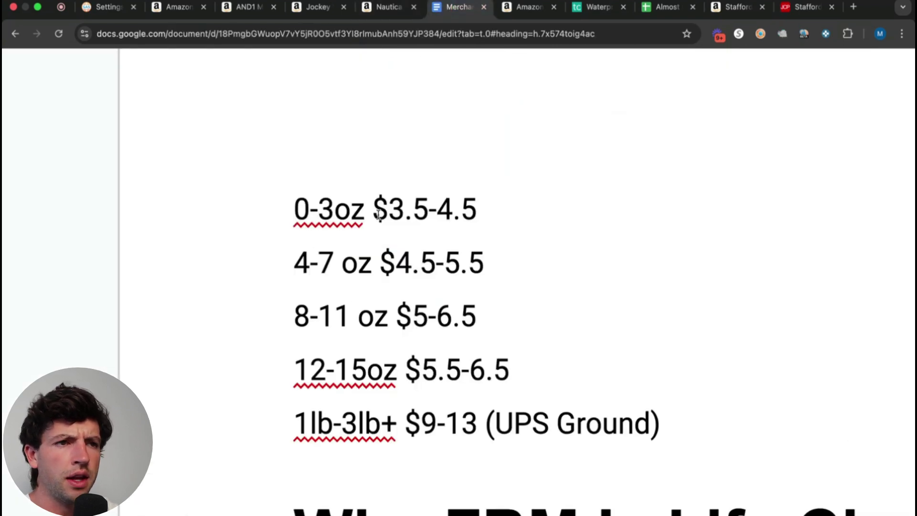
left_click(381, 7)
scroll(824, 222, "down", 20)
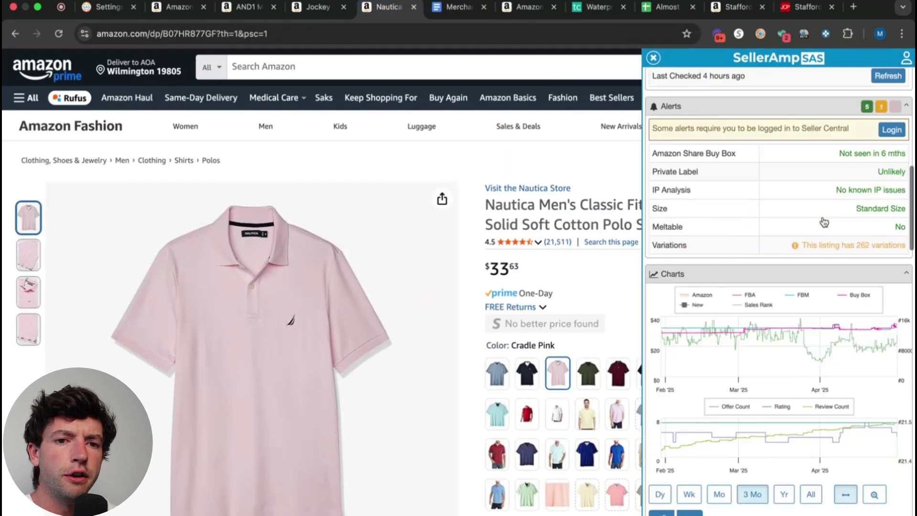
scroll(824, 223, "up", 9)
left_click(893, 379)
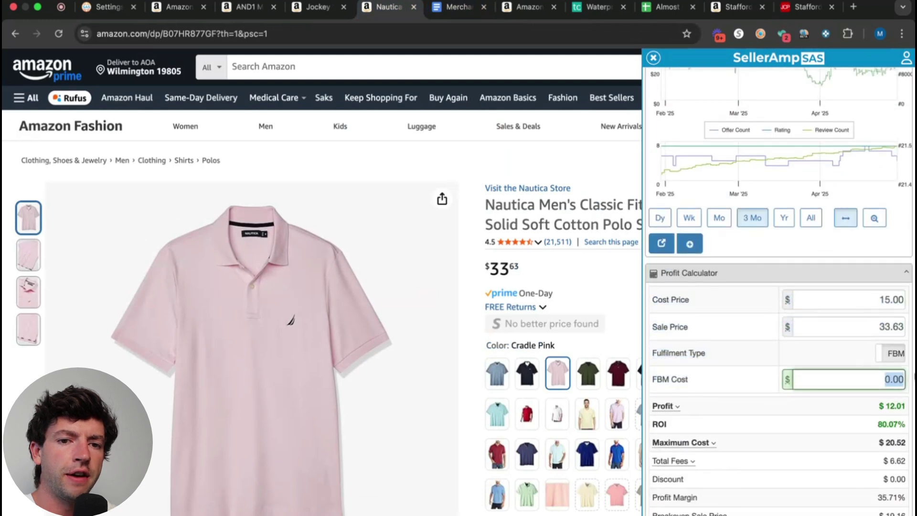
type("5")
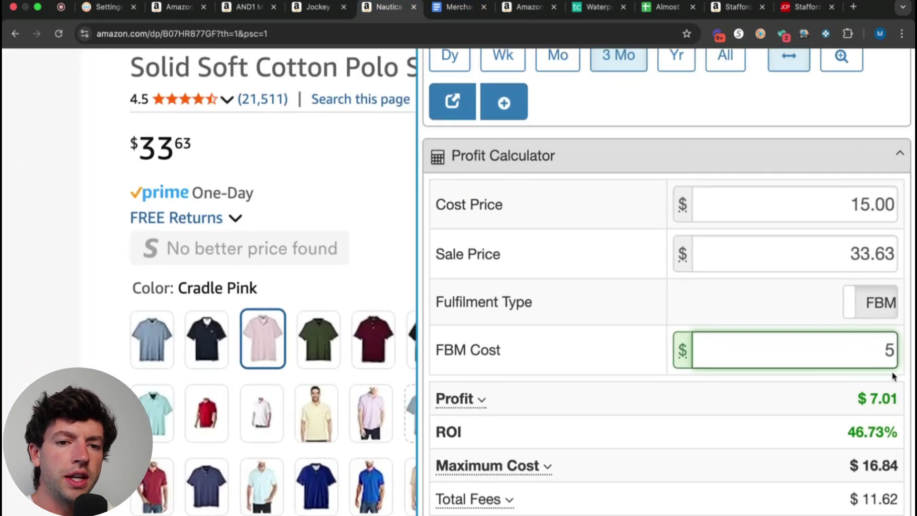
Step: Set the Nautica listing's Fulfilment Type back to FBA, and switch to the Thrive Causemetics eyebrow liner listing
left_click(876, 312)
scroll(877, 313, "down", 2)
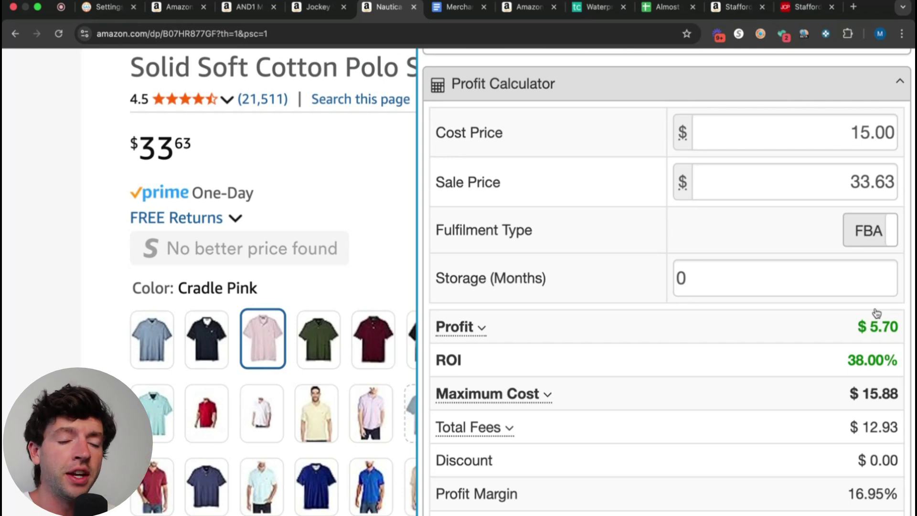
left_click(454, 12)
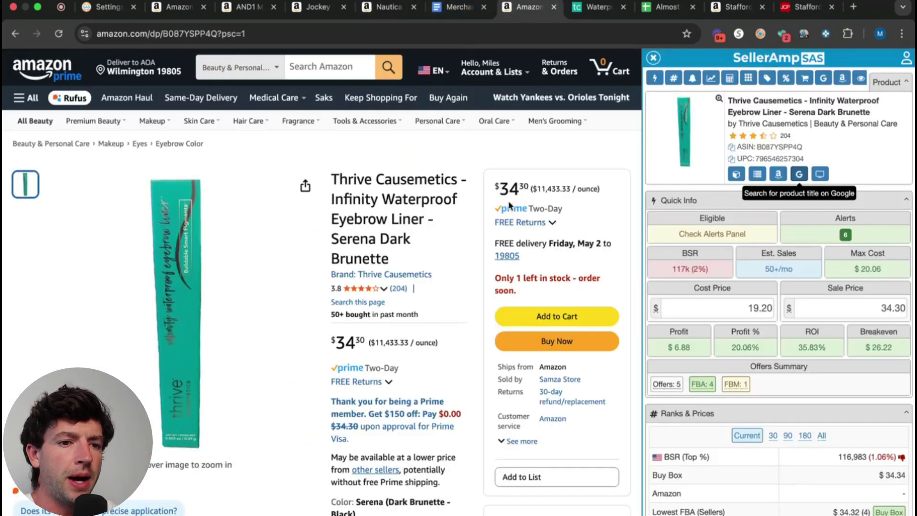
Step: Look up the eyeliner's price on the Thrive Causemetics site and set the Amazon listing's Cost Price to $24 in SellerAmp
left_click(716, 303)
key("BackSpace")
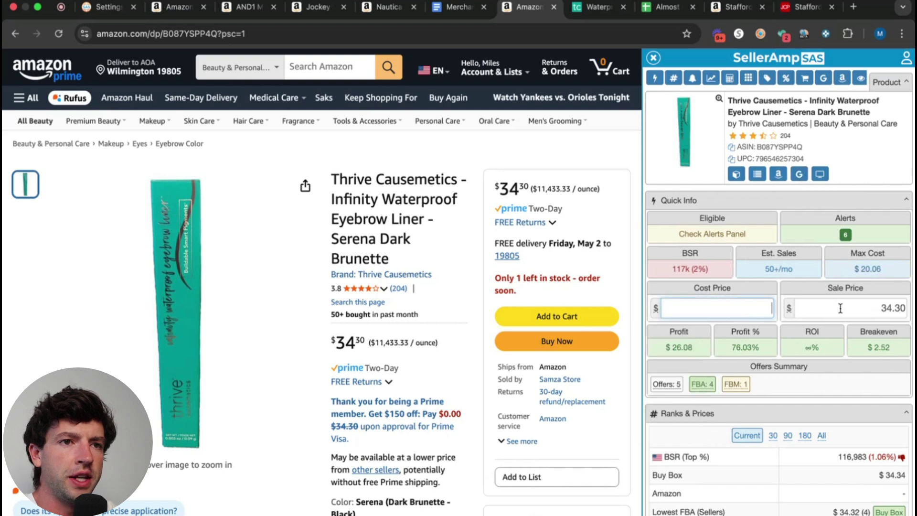
left_click(593, 11)
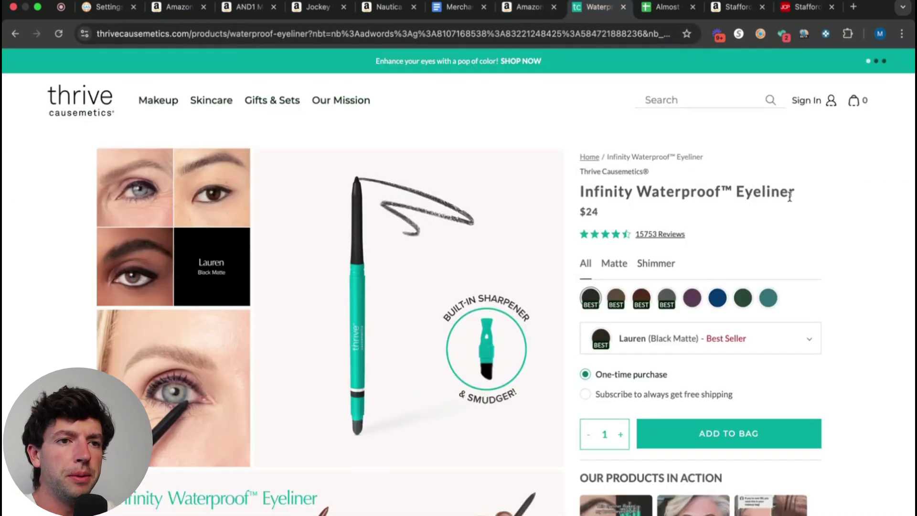
scroll(789, 197, "up", 5)
left_click(529, 14)
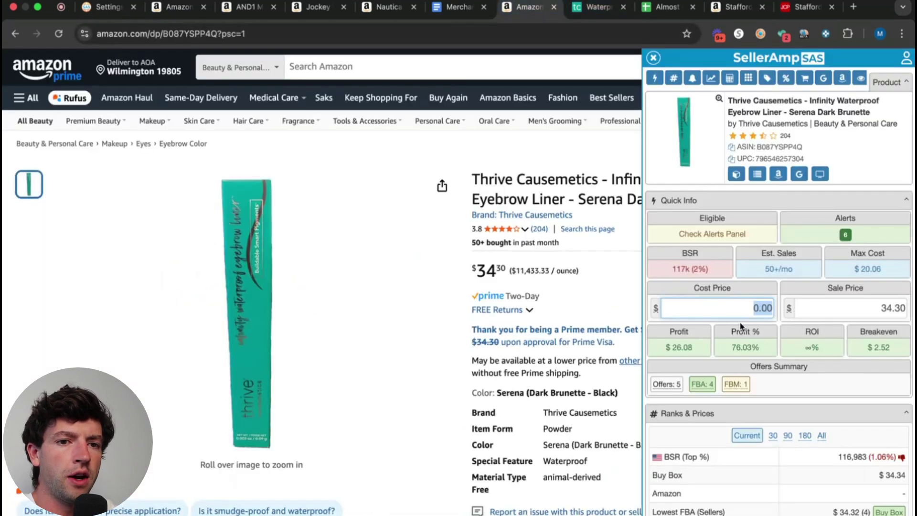
type("24")
left_click(878, 289)
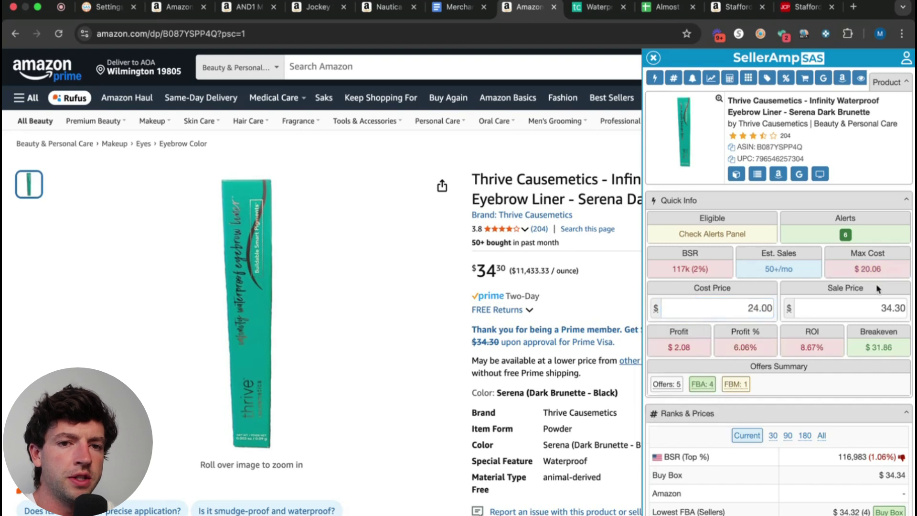
scroll(912, 302, "up", 5)
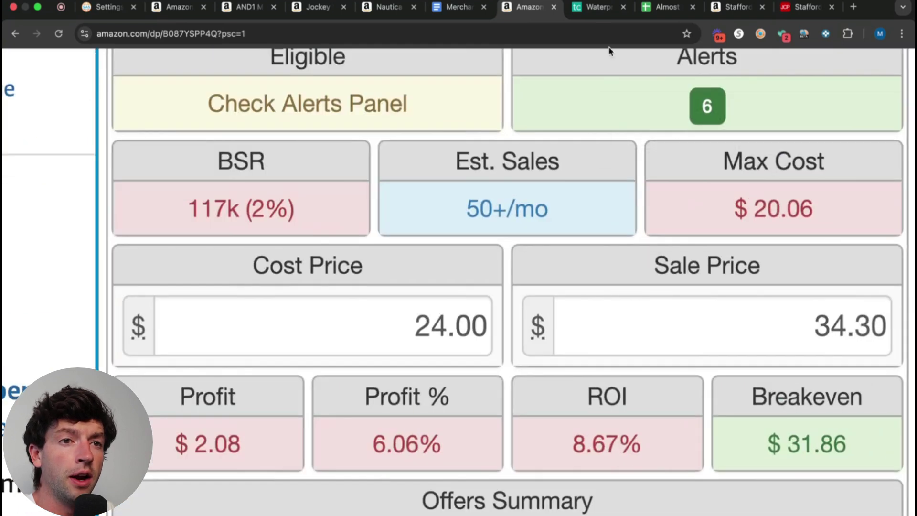
Step: Recheck the Thrive Causemetics product page and reduce the listing's Cost Price by 20% in SellerAmp
left_click(594, 9)
scroll(253, 360, "down", 5)
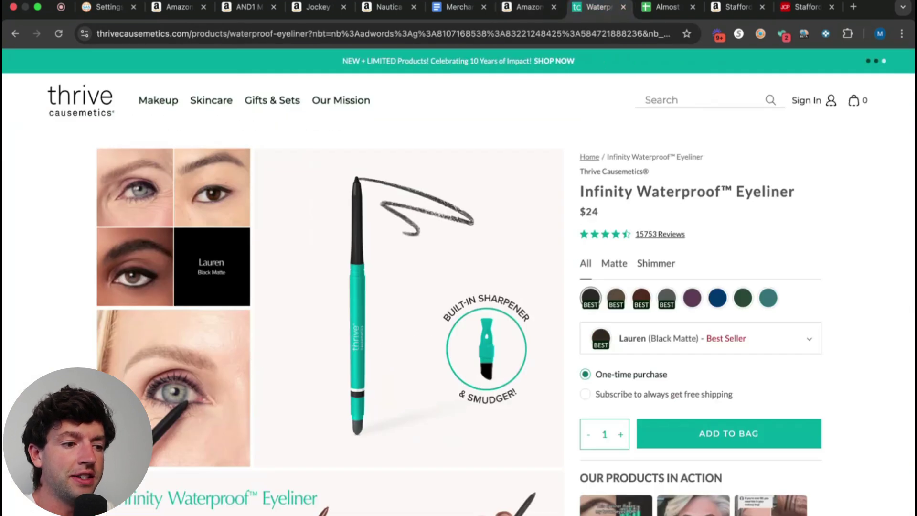
left_click(526, 8)
left_click(461, 332)
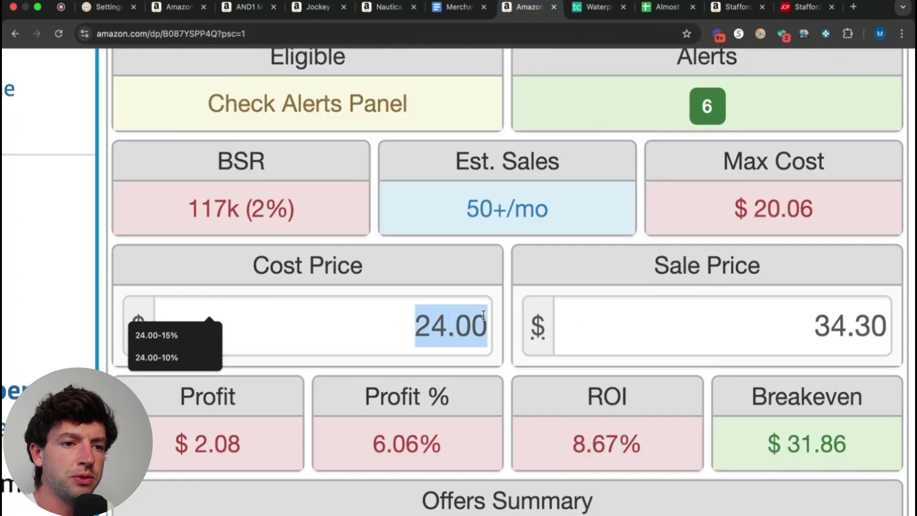
key("Right")
type("-20%")
key("Return")
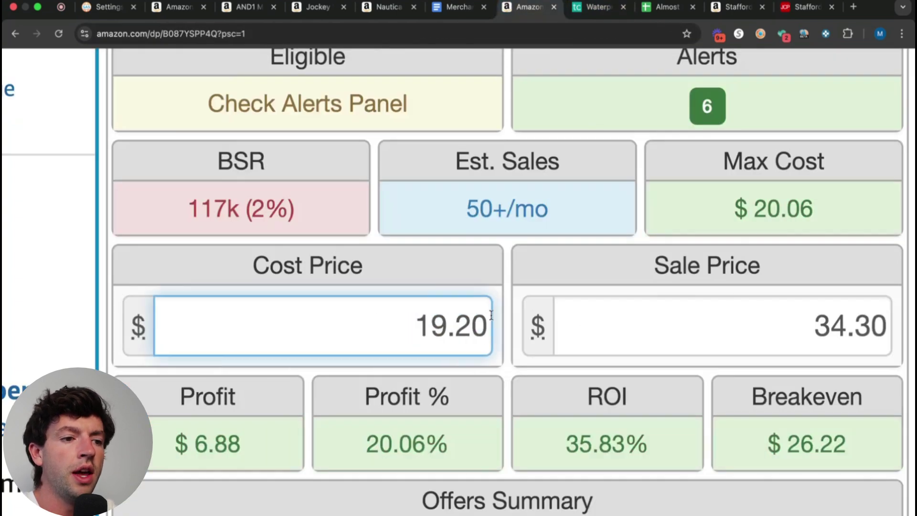
Step: Check the most recent prices in the Keepa price history and set the listing's Sale Price to $32 in SellerAmp
scroll(485, 313, "down", 5)
scroll(485, 313, "down", 12)
scroll(485, 313, "up", 4)
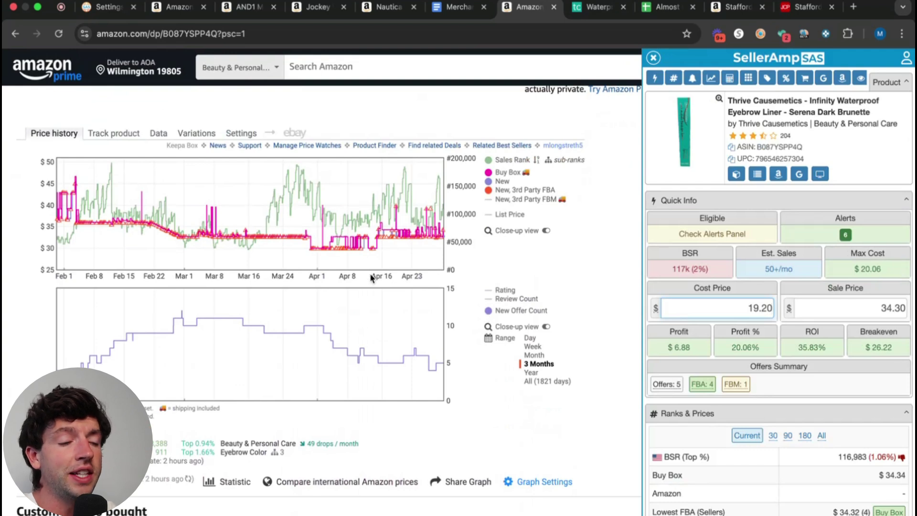
scroll(164, 282, "up", 5)
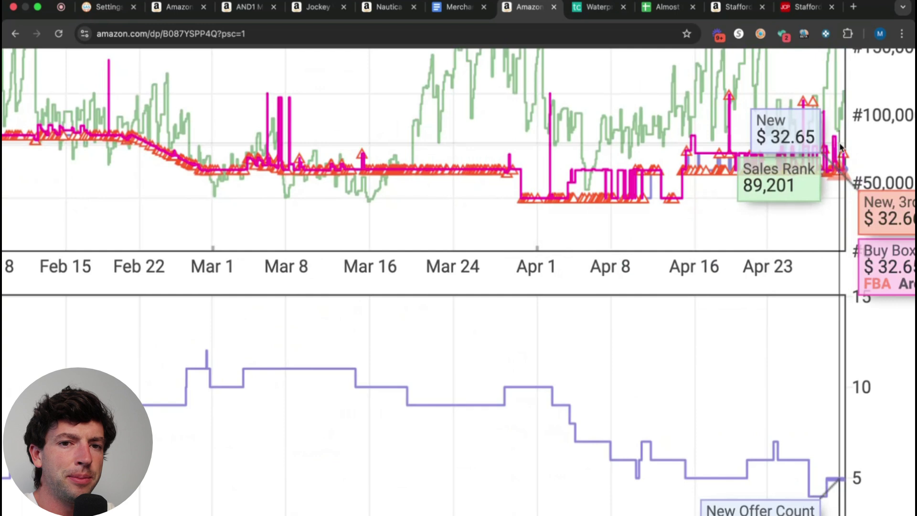
scroll(841, 147, "down", 5)
left_click_drag(876, 304, 906, 302)
type("32")
left_click(904, 286)
scroll(904, 286, "up", 5)
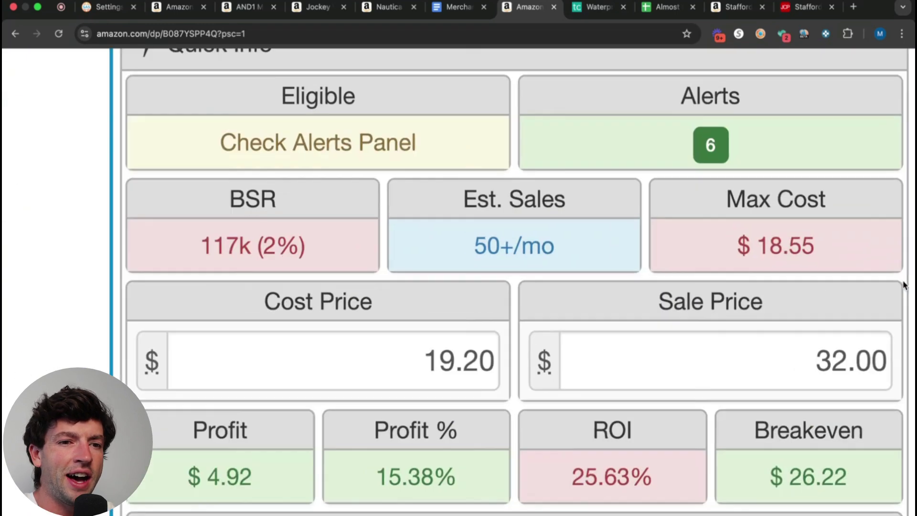
scroll(904, 286, "up", 1)
scroll(904, 286, "down", 5)
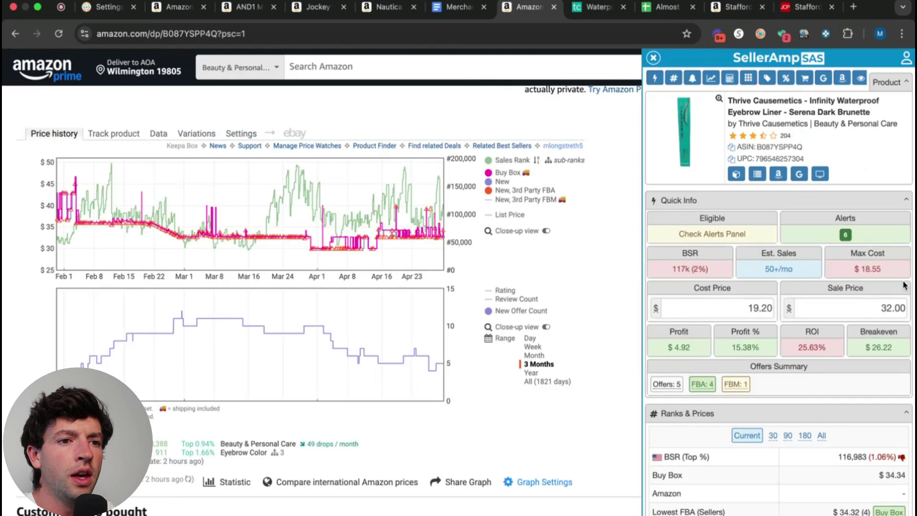
Step: Inspect the latest Buy Box and third-party FBA prices at the end of the three-month Keepa chart
scroll(334, 262, "up", 5)
mouse_move(629, 186)
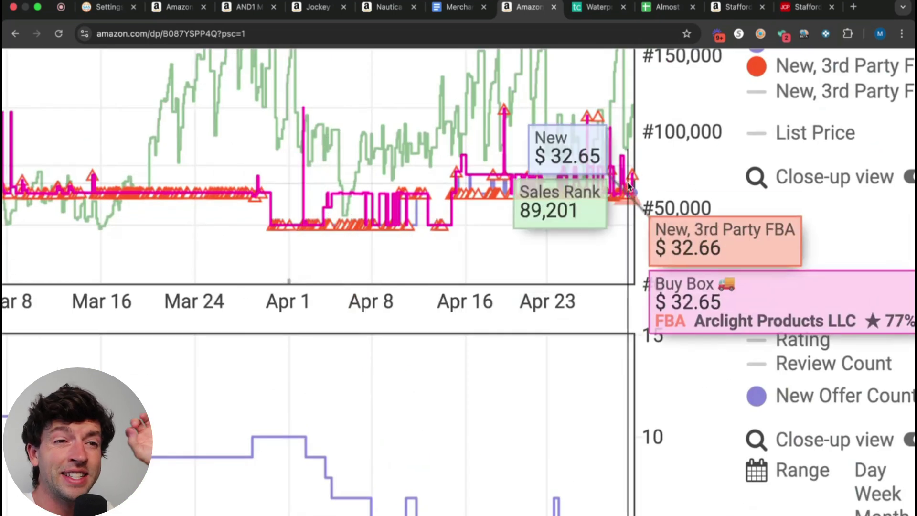
right_click(630, 187)
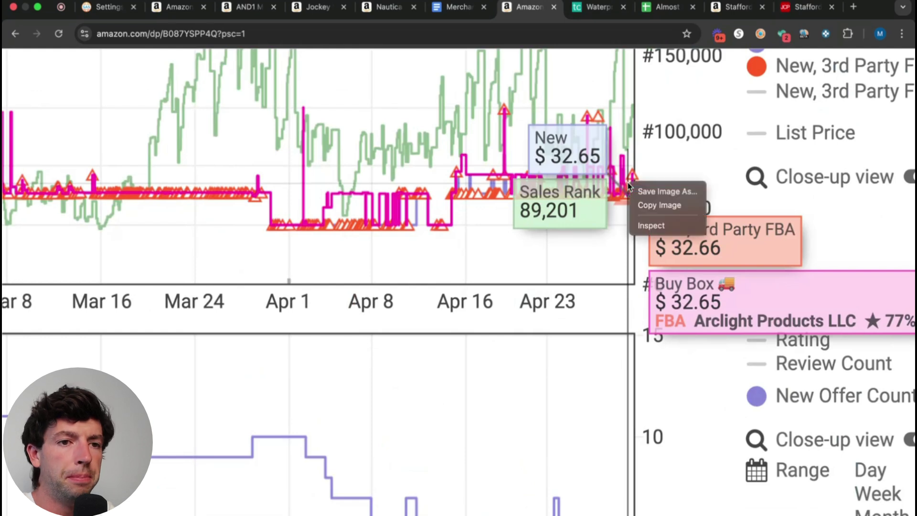
left_click(666, 377)
scroll(667, 380, "down", 5)
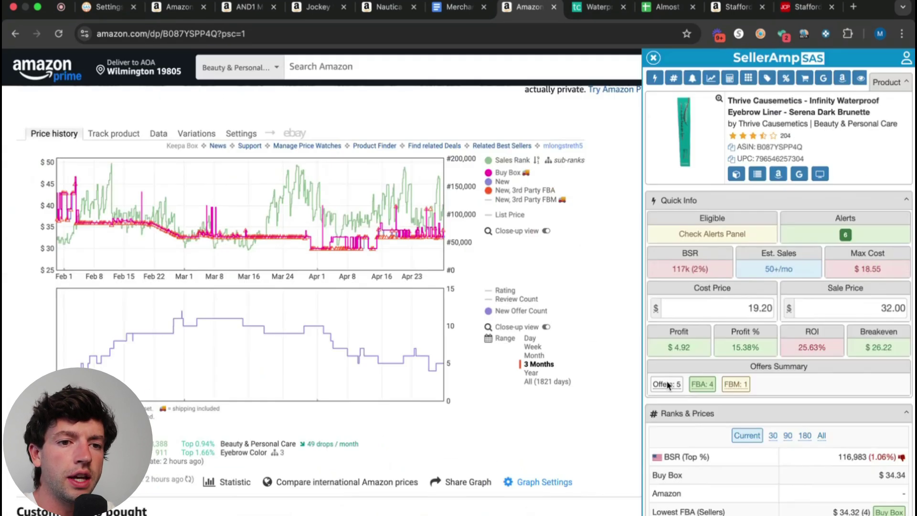
Step: Set the Keepa chart's range to Year and inspect the Buy Box price around late December
left_click(533, 375)
scroll(229, 278, "up", 5)
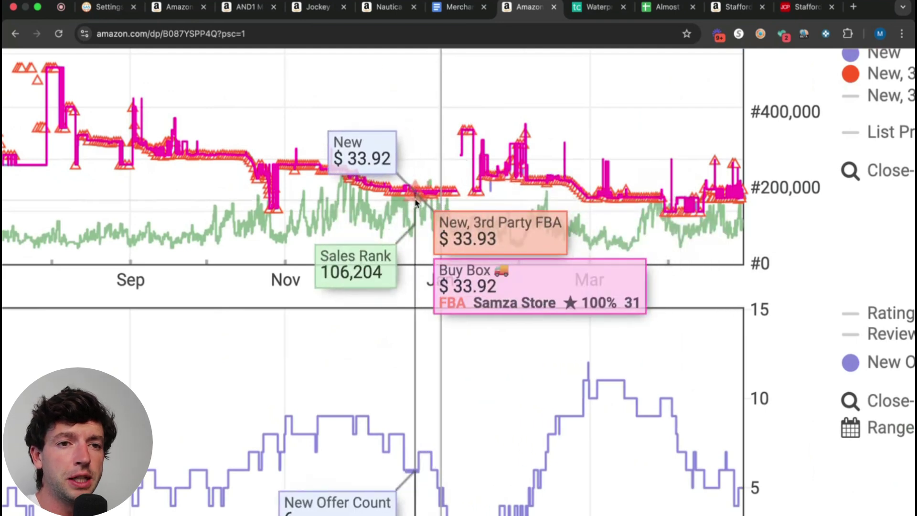
scroll(416, 204, "down", 1)
scroll(415, 203, "down", 4)
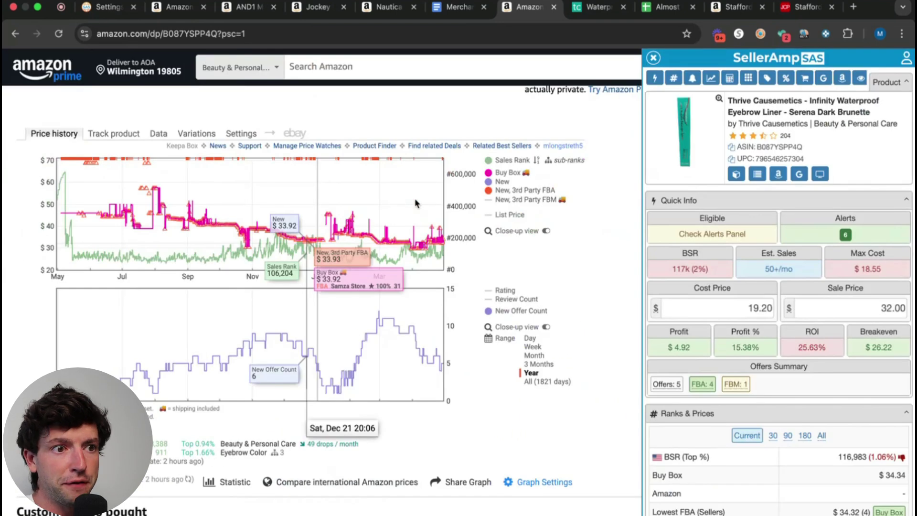
Step: Examine the April prices close up in the Keepa chart, restore the Year range, and inspect the November prices
left_click(503, 234)
scroll(396, 231, "up", 5)
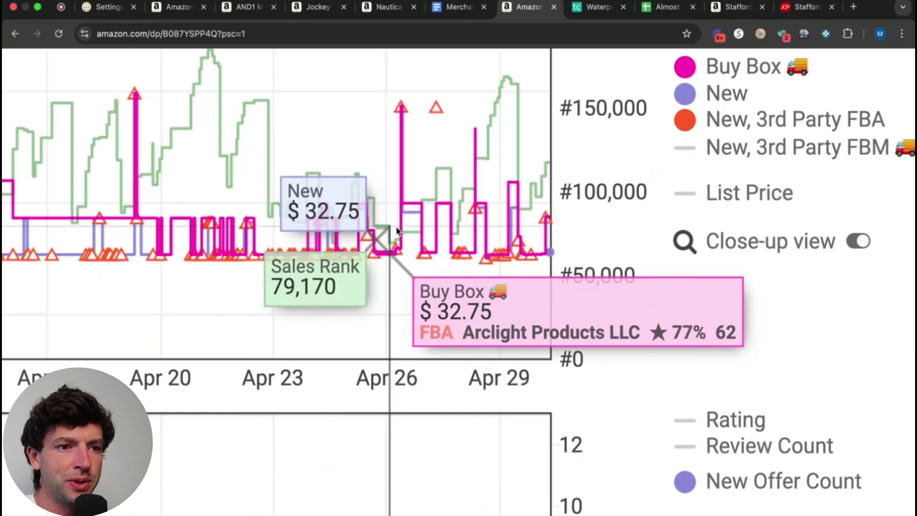
scroll(503, 247, "down", 5)
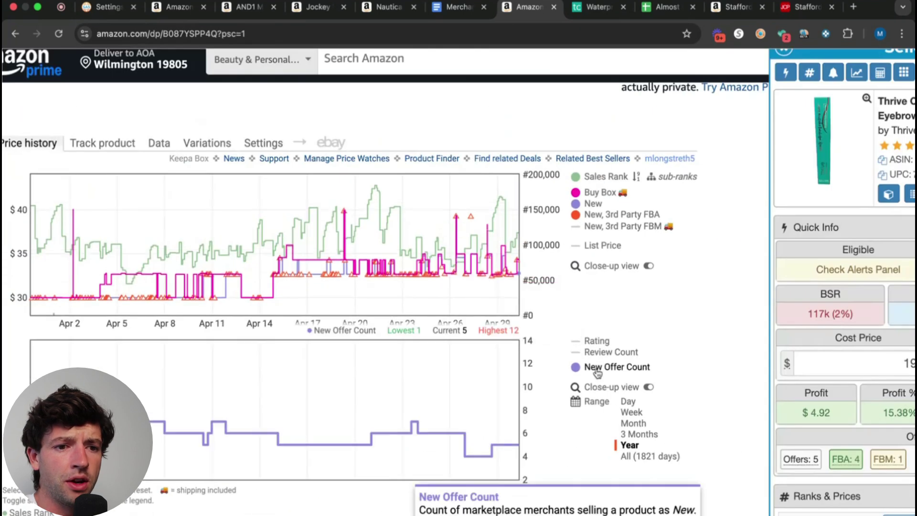
left_click(636, 448)
scroll(307, 340, "up", 4)
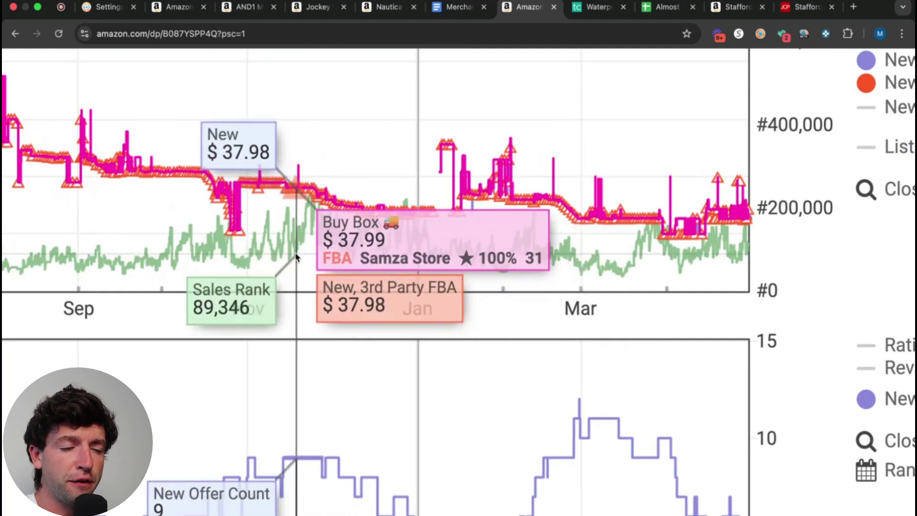
scroll(296, 257, "down", 5)
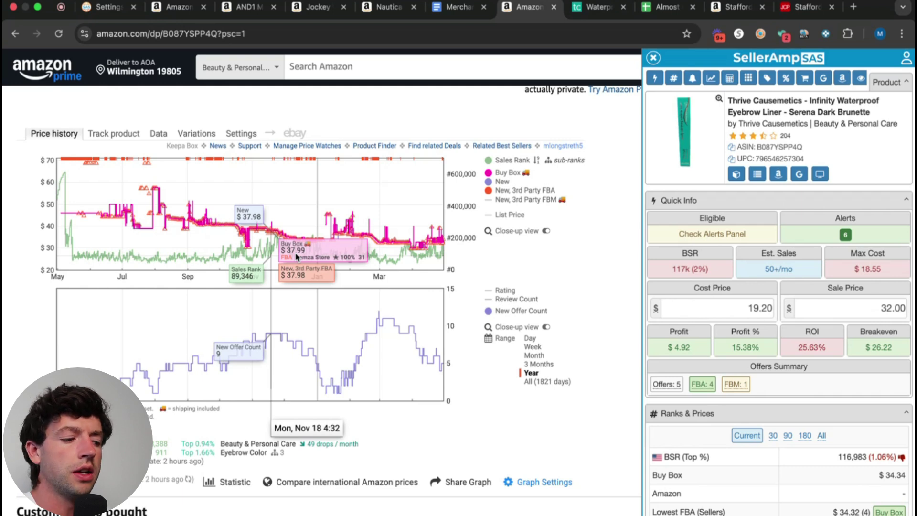
Step: Export the eyebrow liner listing from SellerAmp to the Almost Good Google Sheet
scroll(770, 287, "down", 15)
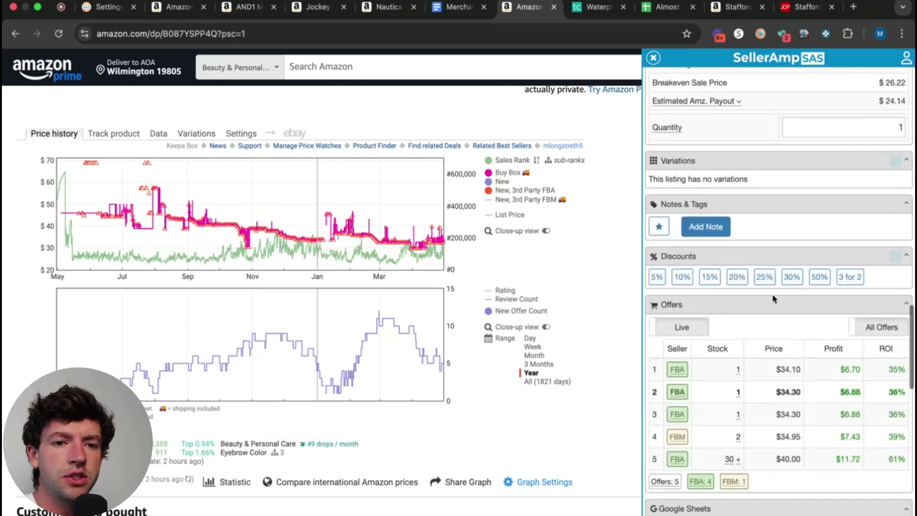
scroll(774, 300, "down", 5)
scroll(895, 385, "up", 5)
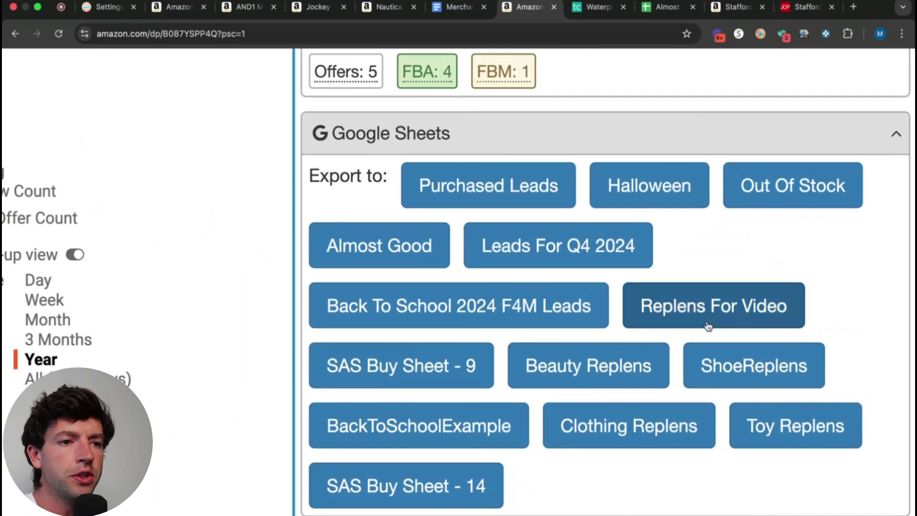
left_click(417, 250)
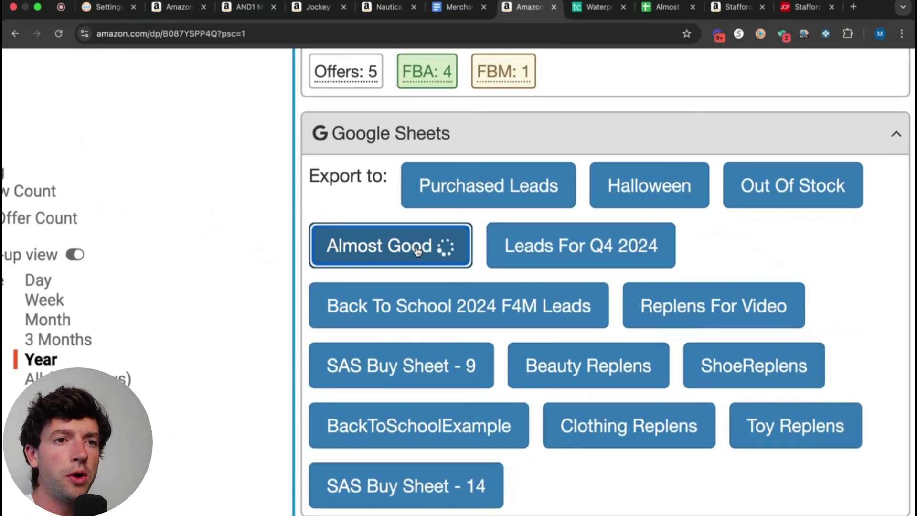
scroll(542, 186, "down", 5)
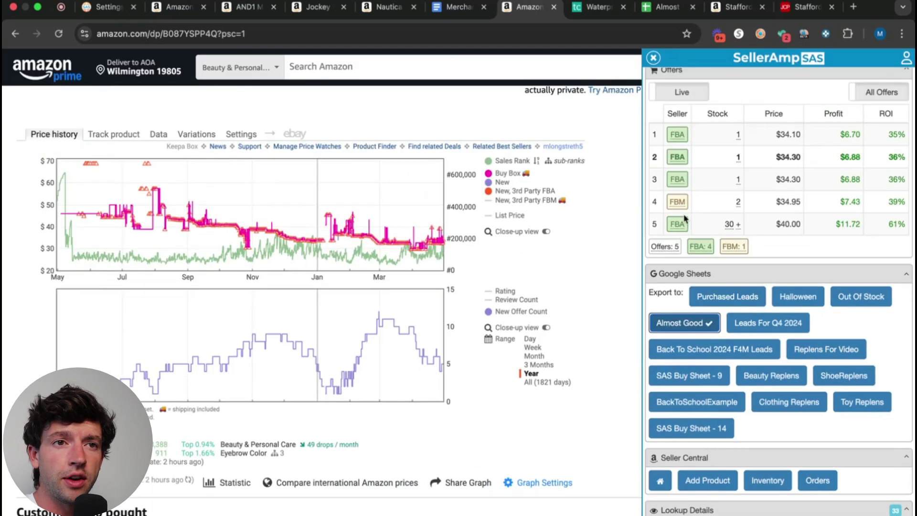
Step: Copy the Thrive Causemetics product page's URL into column L of row 142 in the Almost Good SAS BuySheet
left_click(609, 8)
left_click(552, 33)
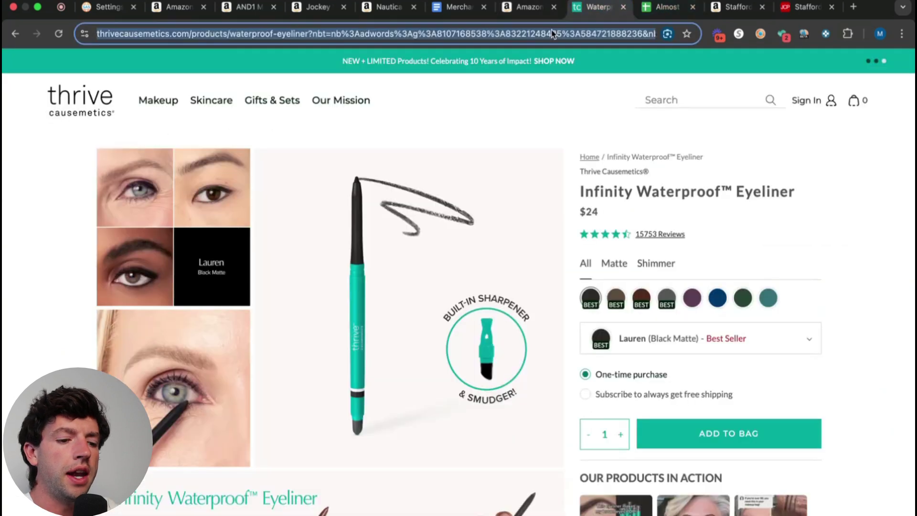
left_click(657, 8)
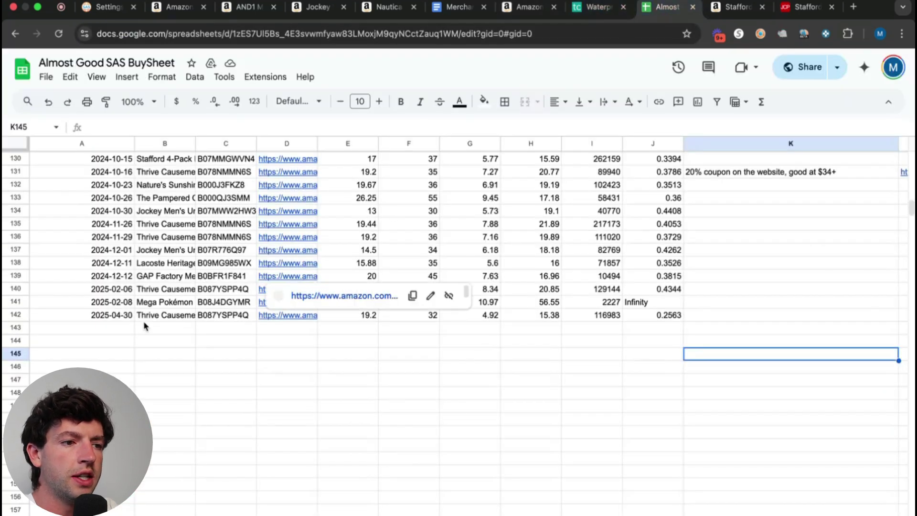
scroll(874, 339, "right", 2)
left_click(856, 320)
key("super+v")
Step: Enter the note "good item when its cosistently at $35+ with 20%" in cell K142
left_click(722, 319)
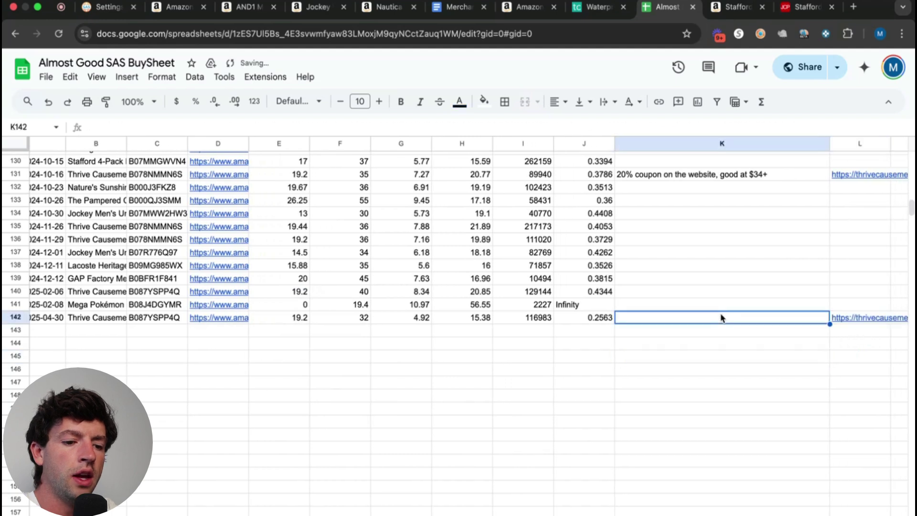
type("good item when")
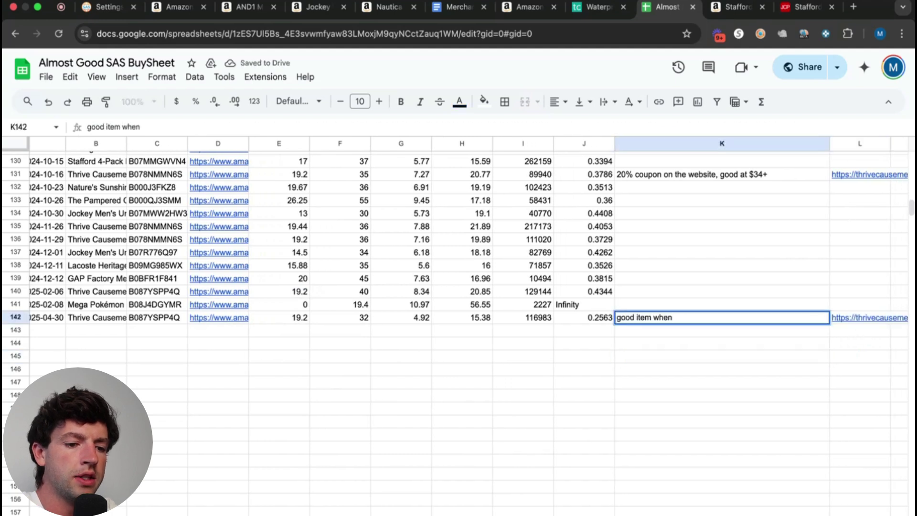
type(" its cosistently at $")
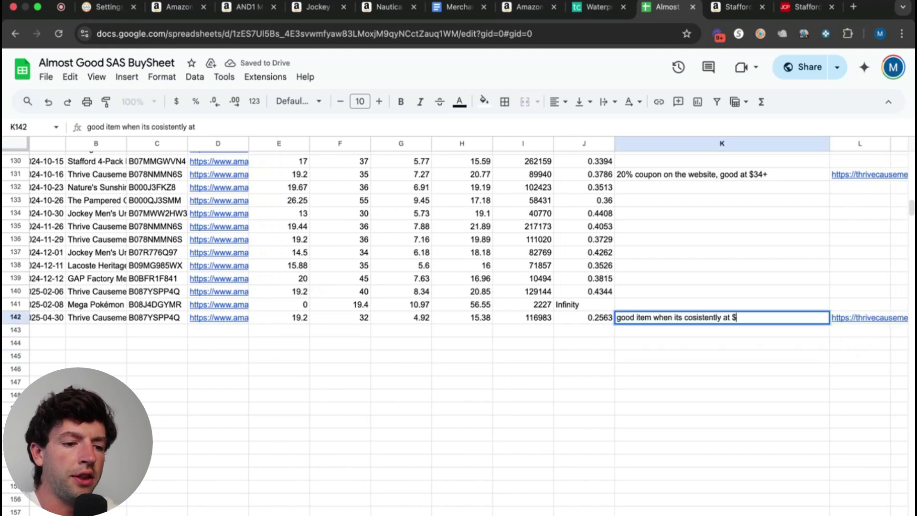
type("35+ with 20%")
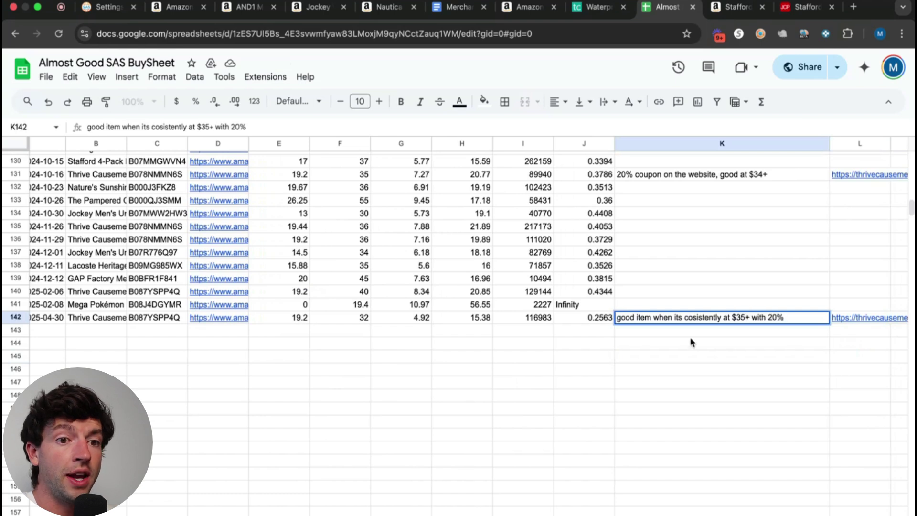
left_click(693, 343)
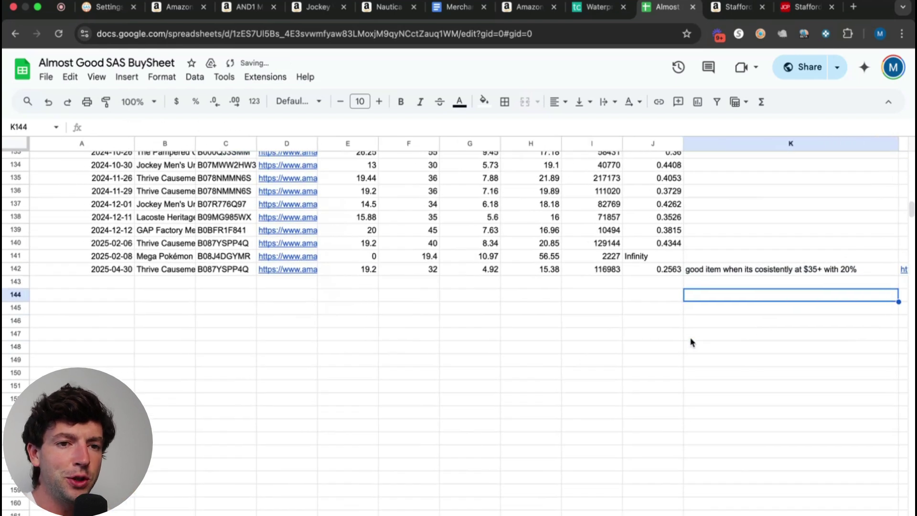
Step: Revisit the eyebrow liner listing on Amazon and review its exported row in the Almost Good SAS BuySheet
left_click(513, 9)
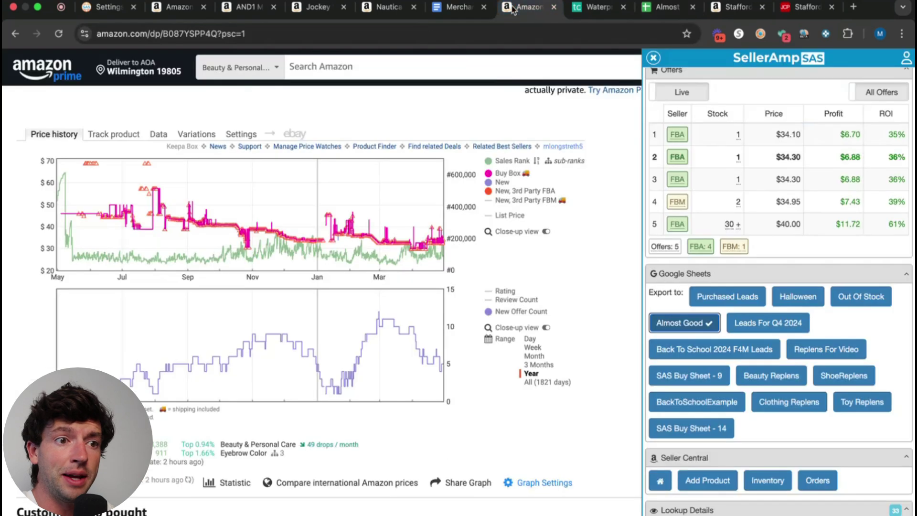
left_click(662, 8)
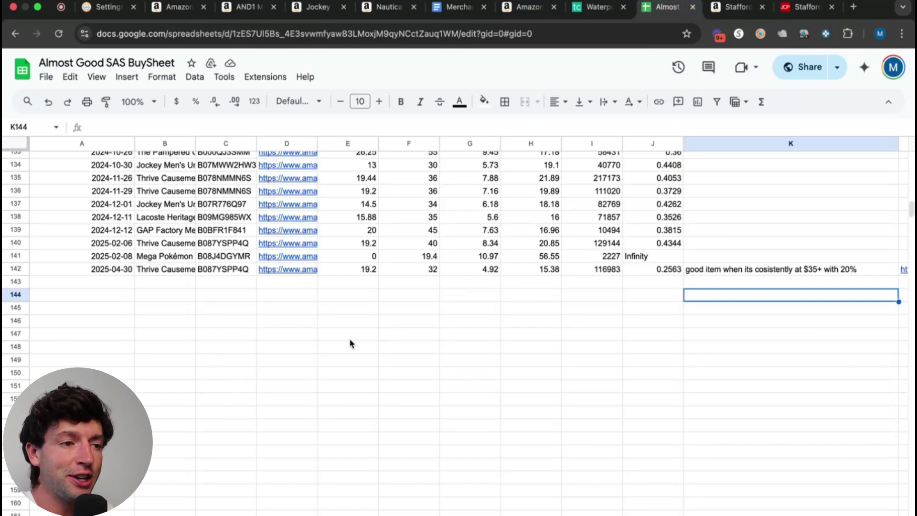
left_click(277, 286)
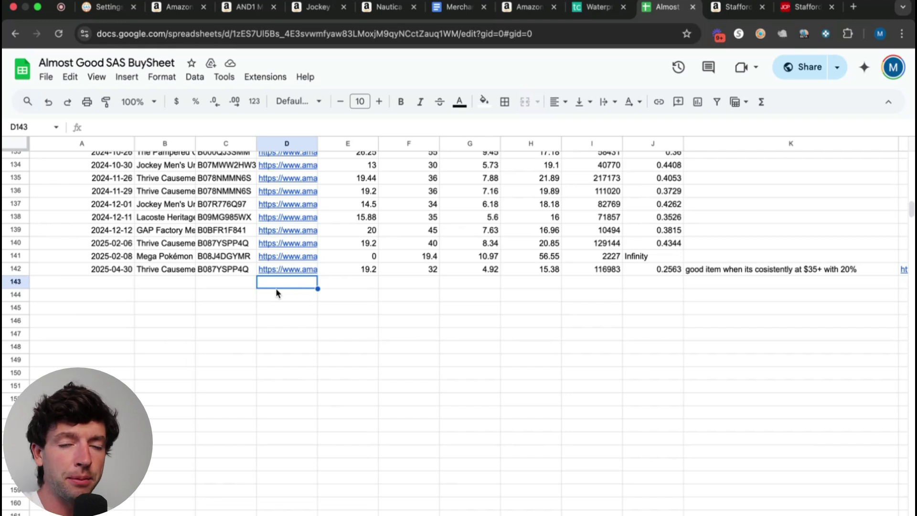
Step: Compare the Stafford boxer briefs' price on the Amazon listing with the discounted XX-Large blue pack price on JCPenney
left_click(735, 8)
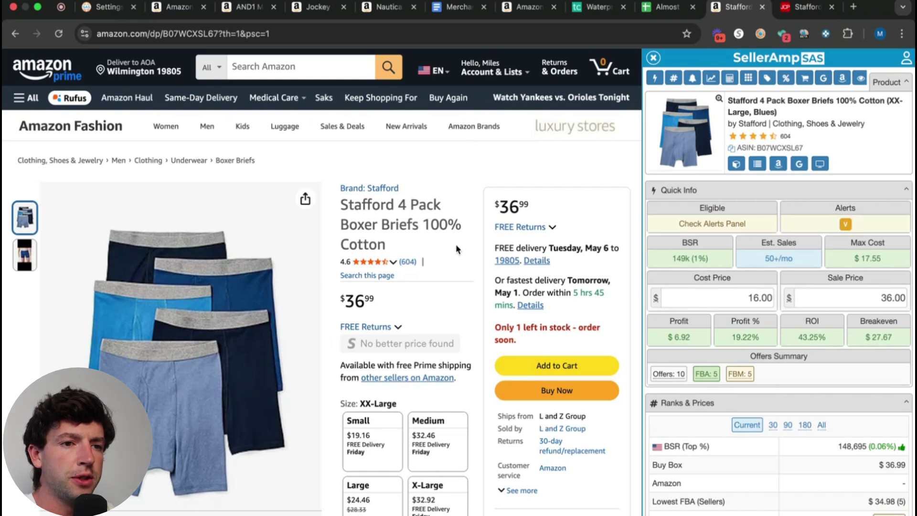
scroll(514, 221, "up", 5)
left_click_drag(577, 187, 430, 187)
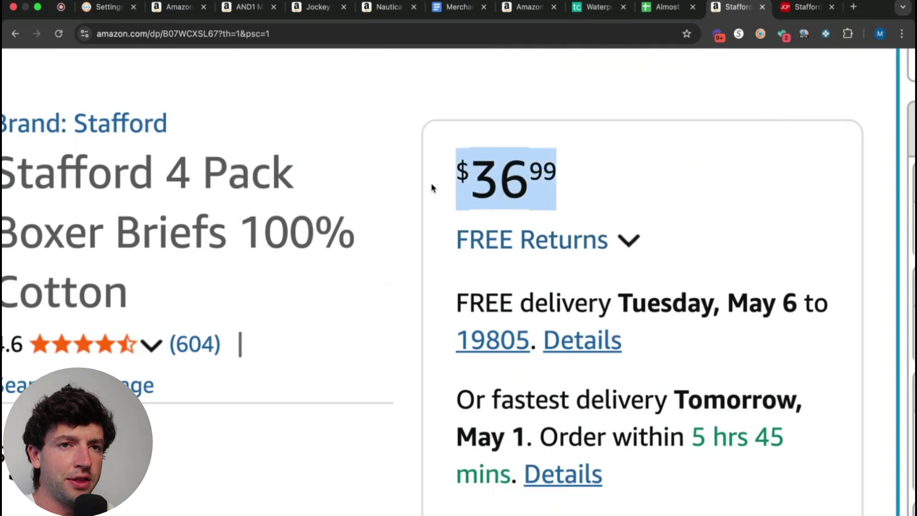
scroll(580, 135, "down", 5)
left_click(803, 7)
scroll(745, 325, "down", 2)
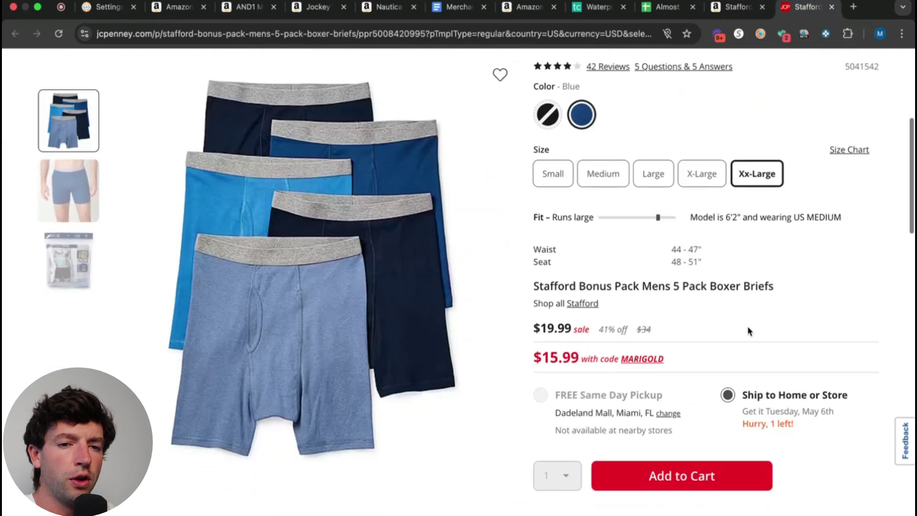
scroll(865, 411, "up", 5)
Step: Set SellerAmp's cost price for the Stafford boxer briefs on Amazon to 15.99
left_click(731, 8)
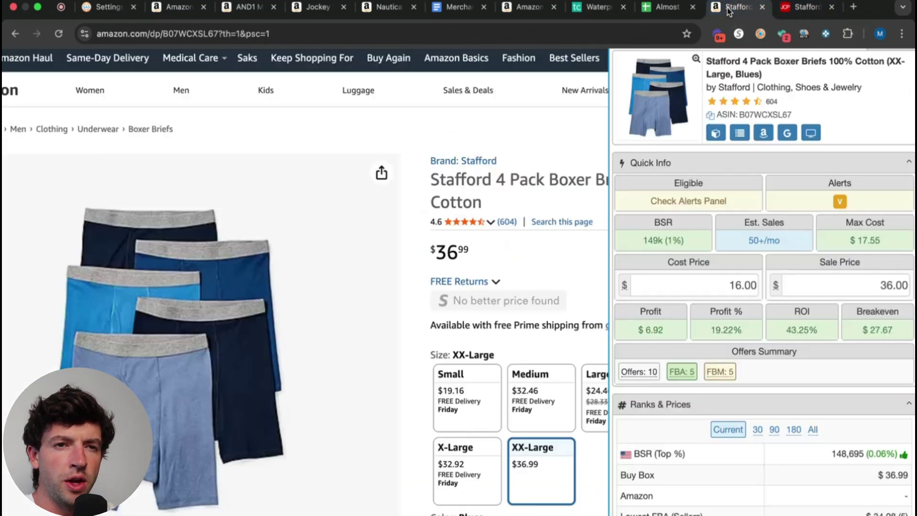
left_click(699, 287)
type("15.99")
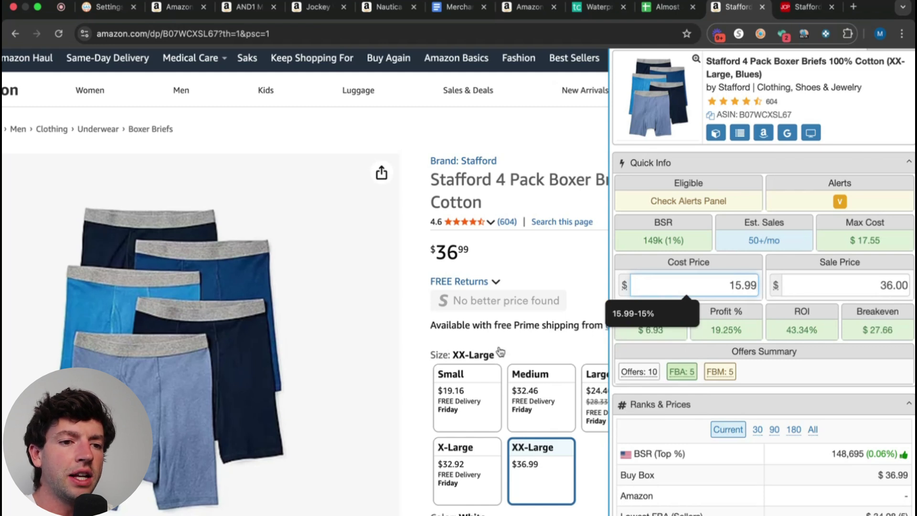
Step: Hide the SellerAmp panel to look over the full Stafford listing on Amazon, and reopen the panel
scroll(500, 353, "down", 2)
left_click(653, 58)
scroll(883, 342, "down", 3)
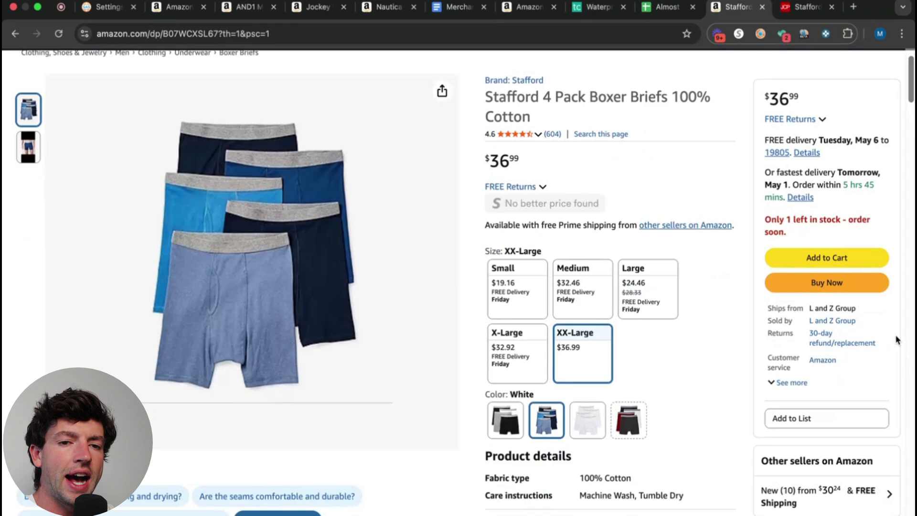
scroll(876, 318, "up", 2)
scroll(875, 318, "up", 2)
scroll(875, 318, "down", 4)
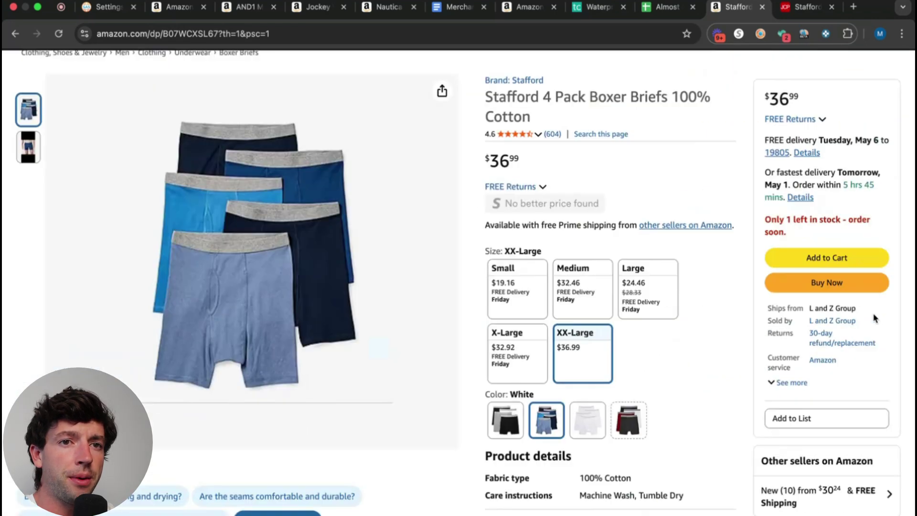
left_click(761, 35)
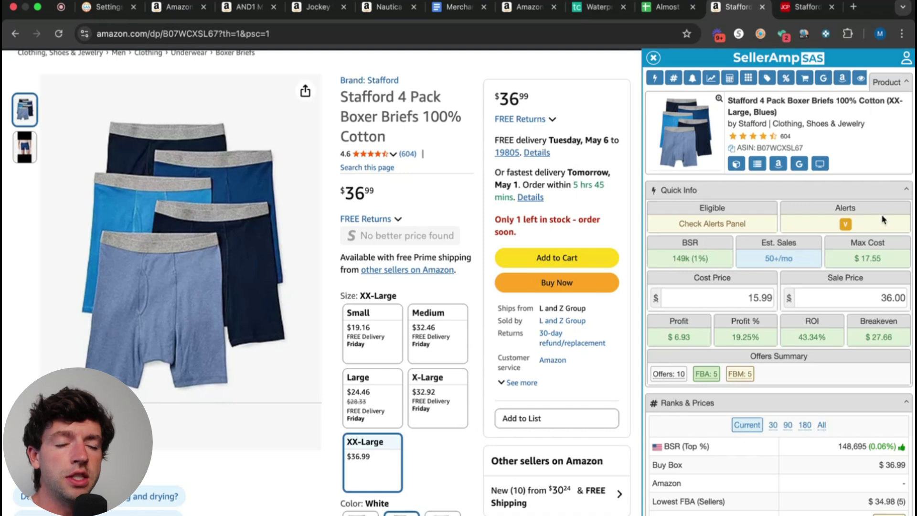
Step: Examine the current offers and the 30-day Buy Box Analysis for the Stafford boxer briefs in SellerAmp
scroll(882, 220, "down", 15)
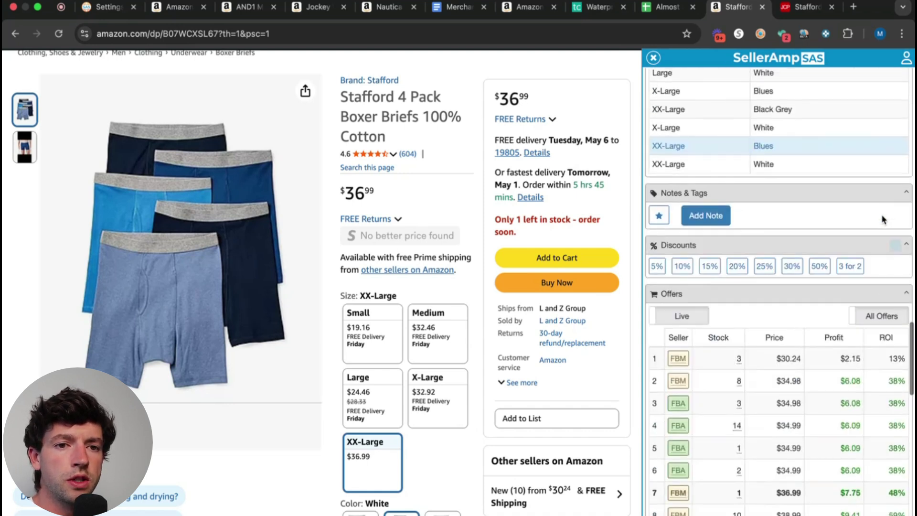
scroll(883, 220, "down", 5)
scroll(883, 219, "up", 3)
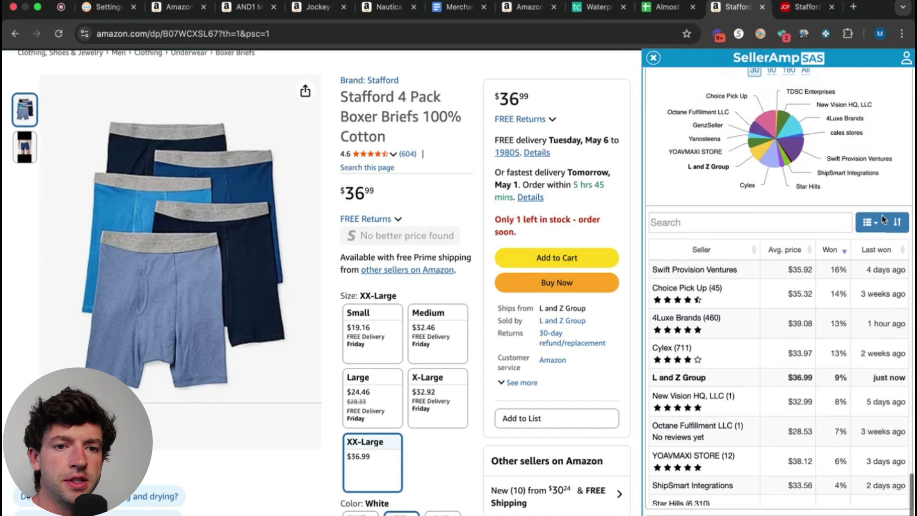
scroll(907, 130, "up", 5)
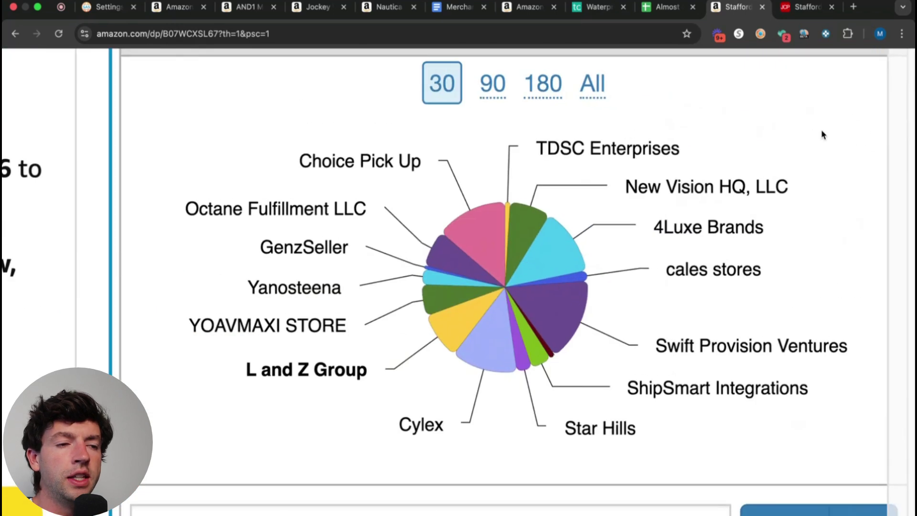
scroll(456, 177, "down", 5)
scroll(718, 307, "down", 2)
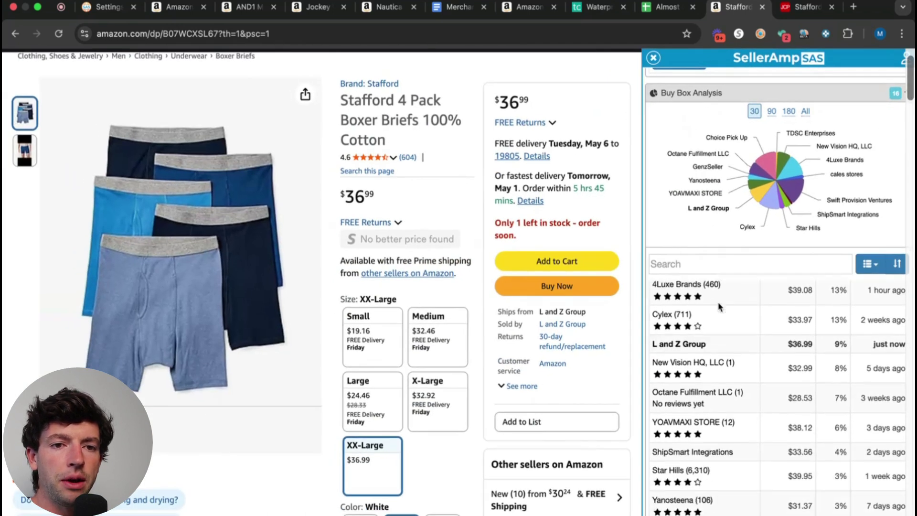
scroll(780, 372, "up", 2)
Step: Sort the Buy Box Analysis sellers by when they last won, most recent first
scroll(911, 336, "up", 5)
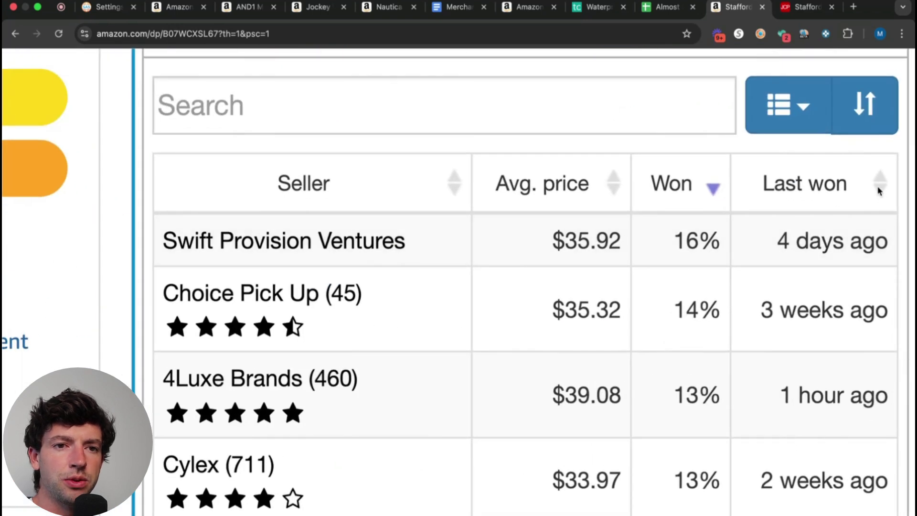
scroll(880, 191, "down", 5)
scroll(889, 211, "right", 1)
left_click(895, 240)
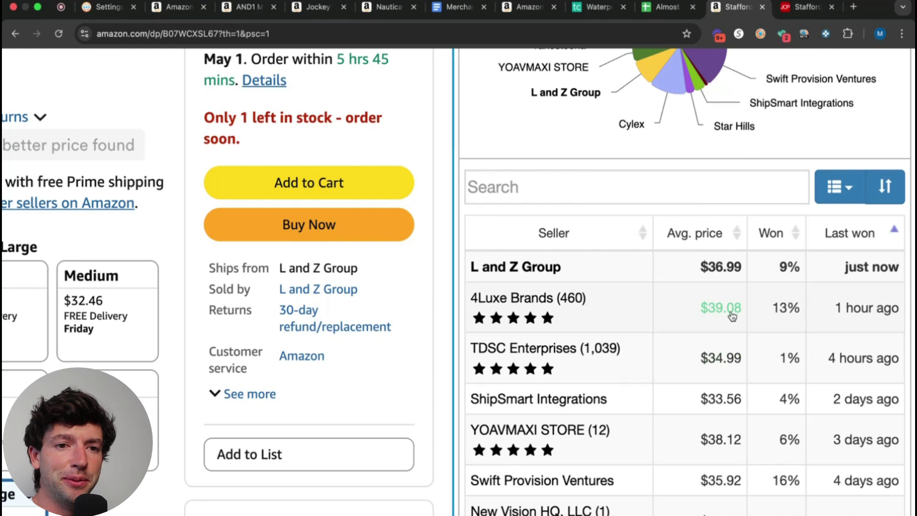
Step: Set SellerAmp's sale price for the Stafford boxer briefs to 37.00 to recalculate profit and ROI
scroll(742, 321, "down", 5)
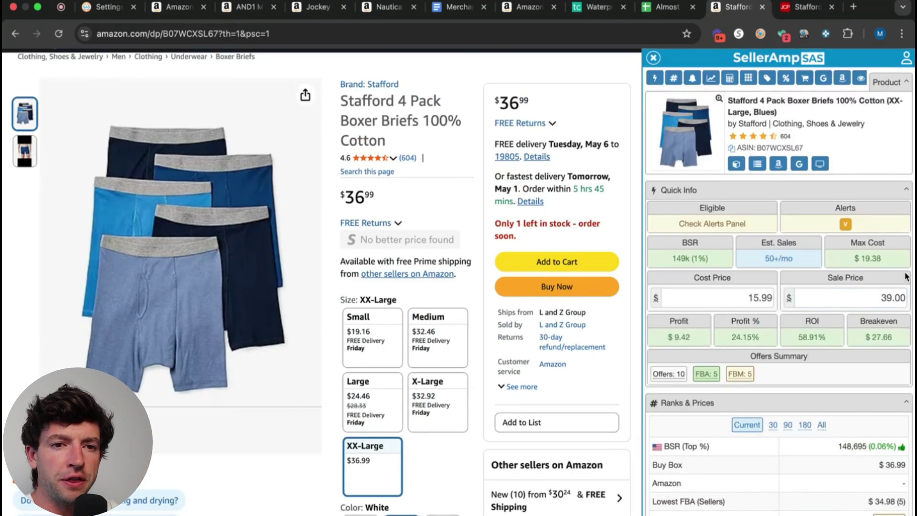
scroll(907, 277, "up", 5)
left_click_drag(848, 306, 908, 304)
type("37")
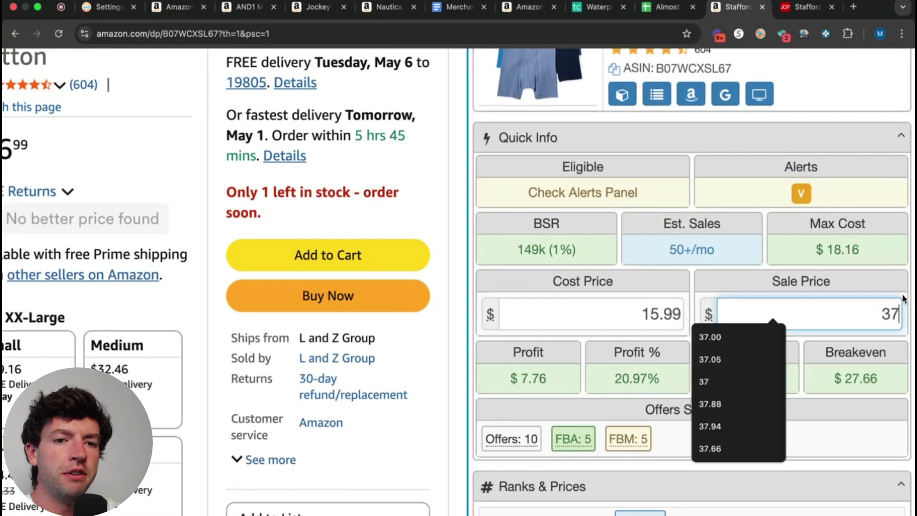
left_click(898, 291)
scroll(762, 376, "down", 5)
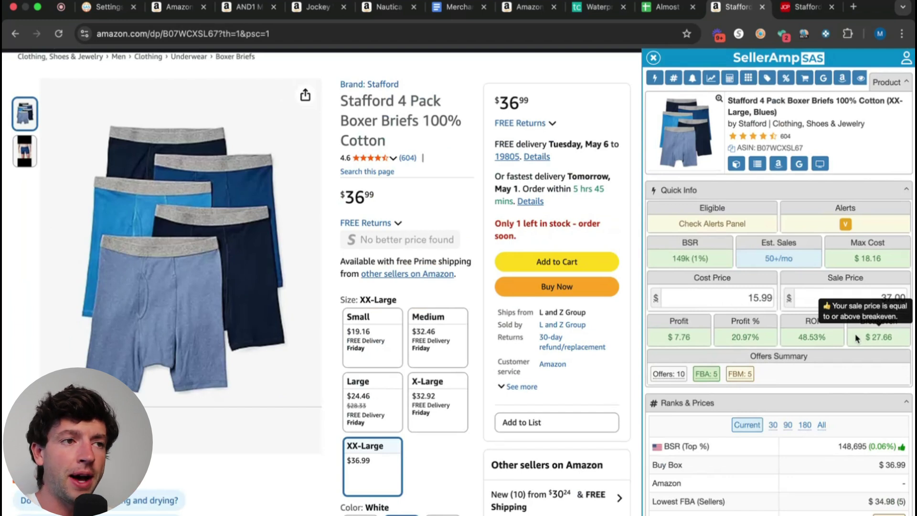
Step: Review the Stafford boxer briefs' lookup history, recent Buy Box winners and alerts in SellerAmp
scroll(857, 339, "down", 20)
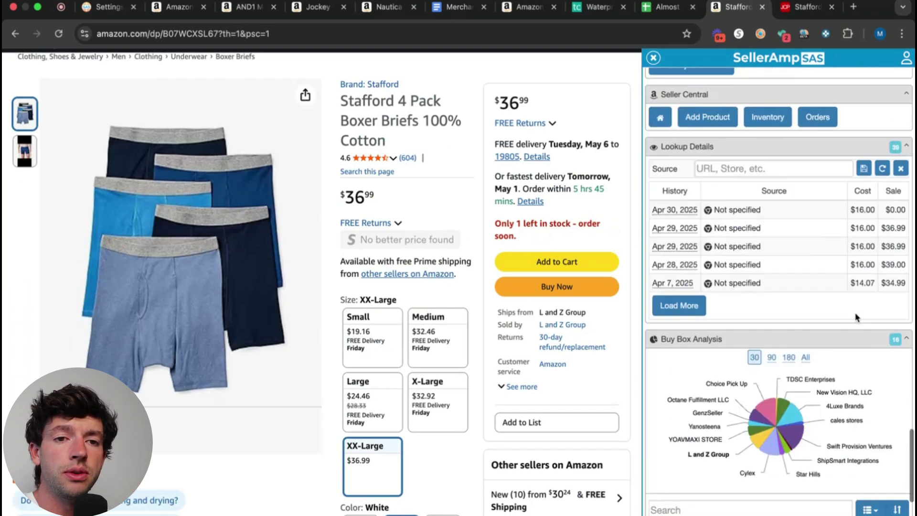
scroll(879, 334, "up", 10)
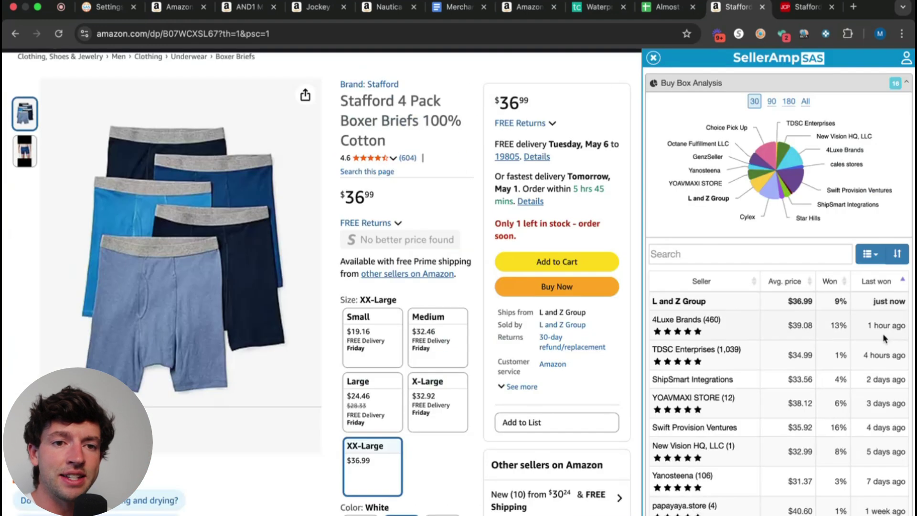
scroll(883, 338, "up", 20)
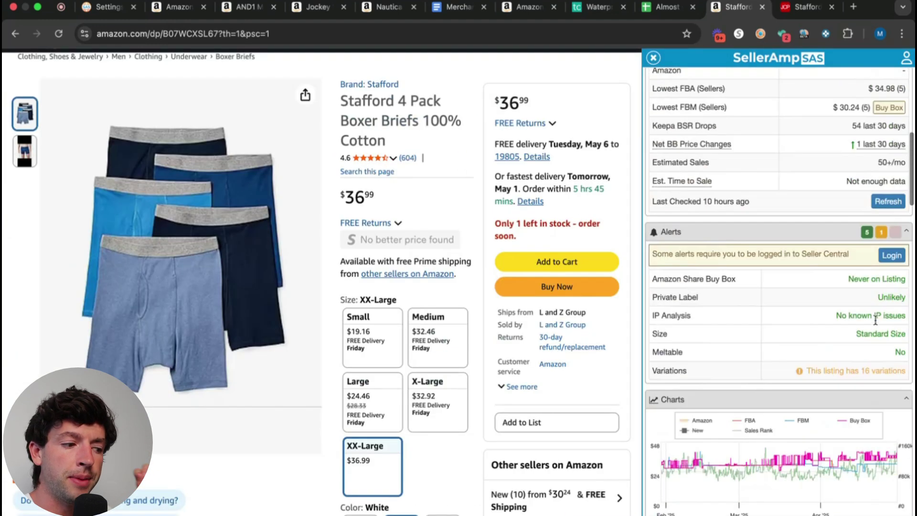